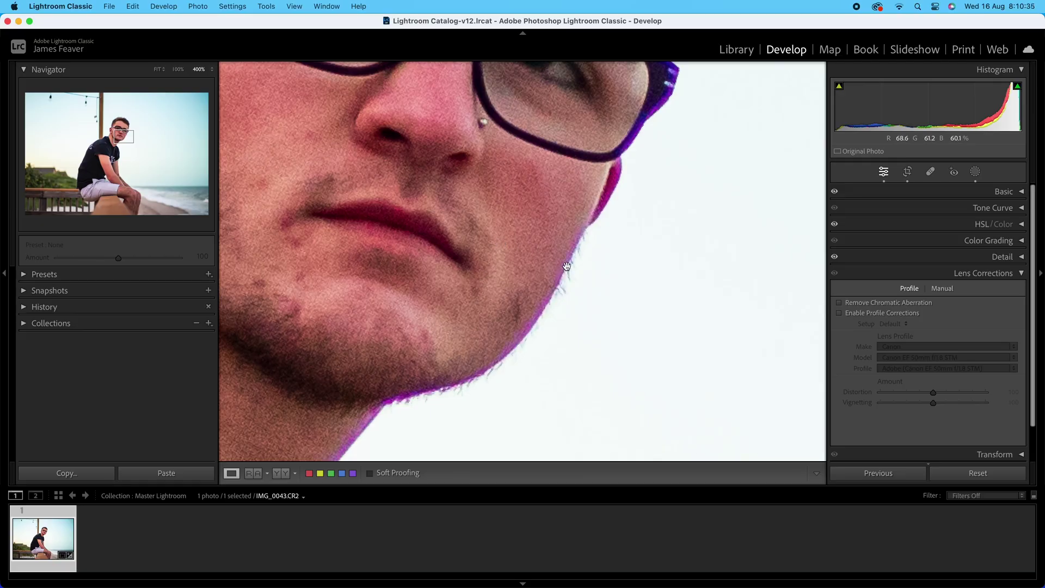
Zoom the beach portrait back out to the fit-to-window view
scroll(567, 266, "up", 5)
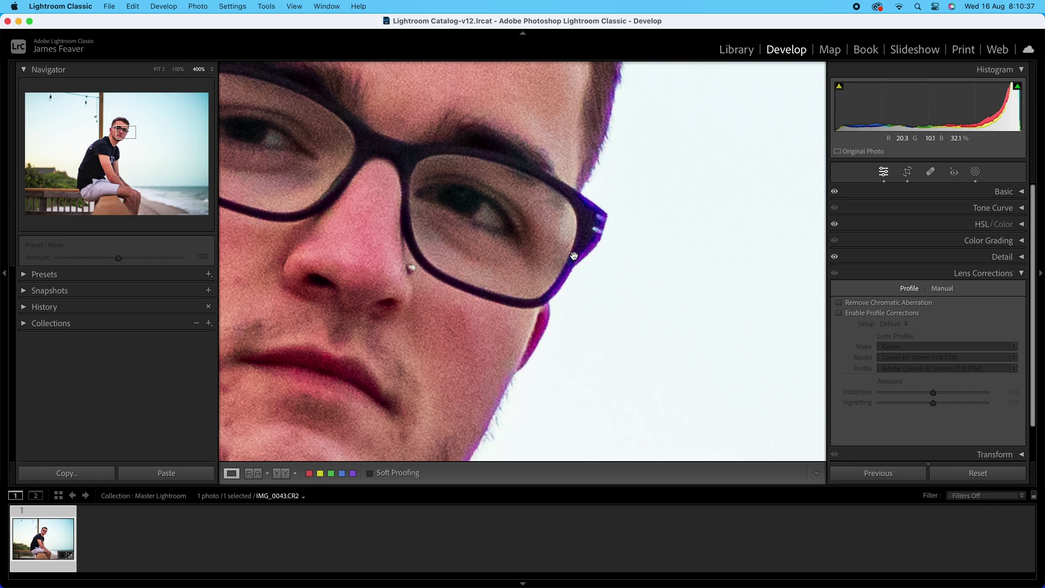
left_click(573, 256)
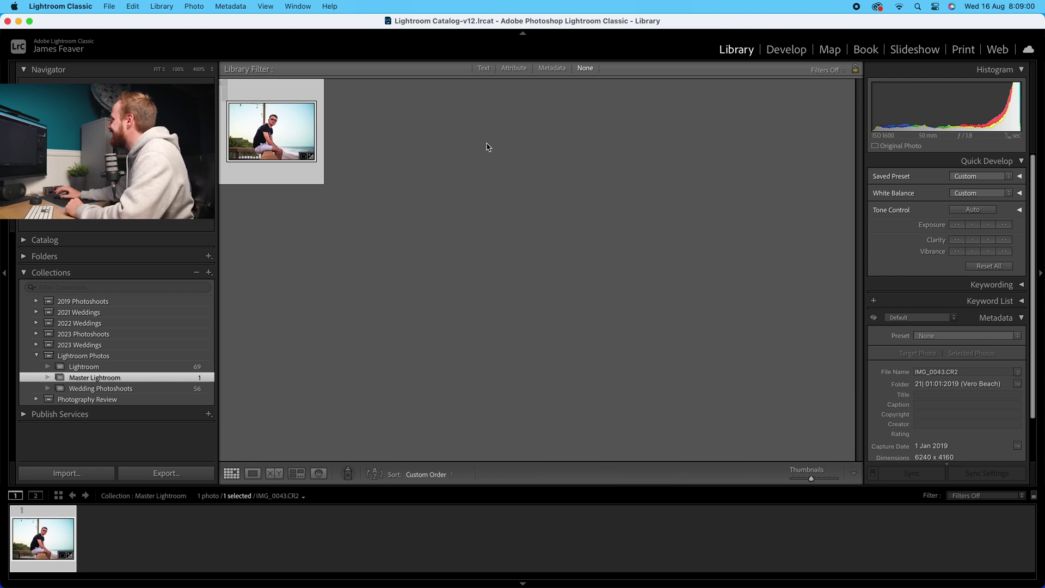
Switch the beach portrait to Develop and expand the Lens Corrections panel
left_click(786, 50)
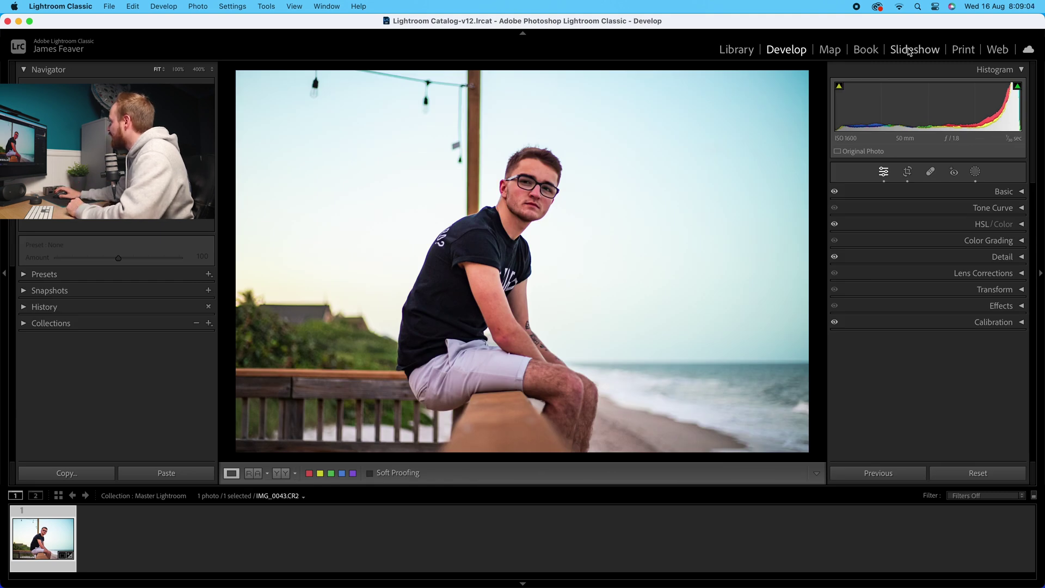
left_click(972, 273)
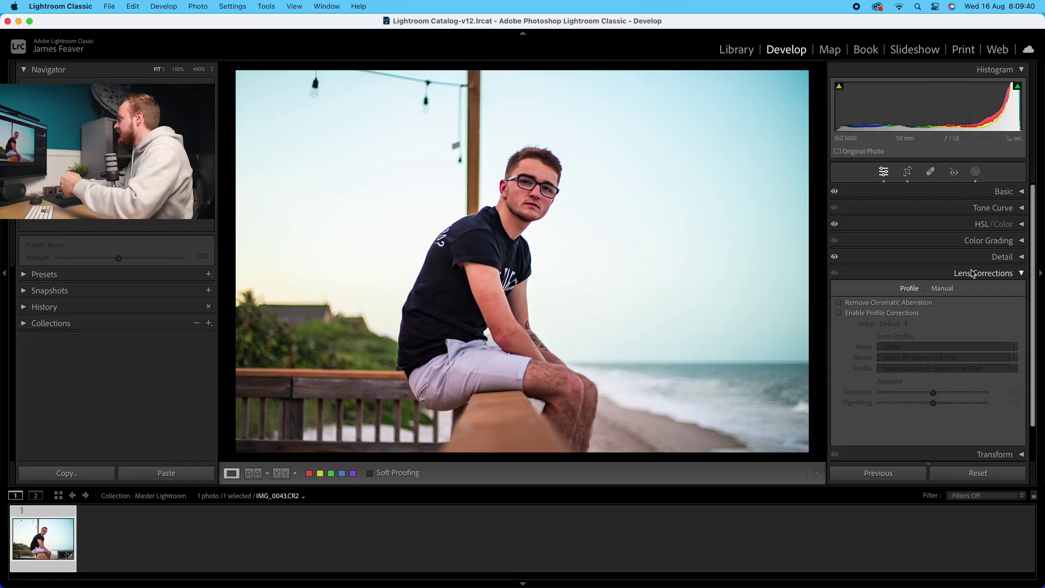
left_click(935, 290)
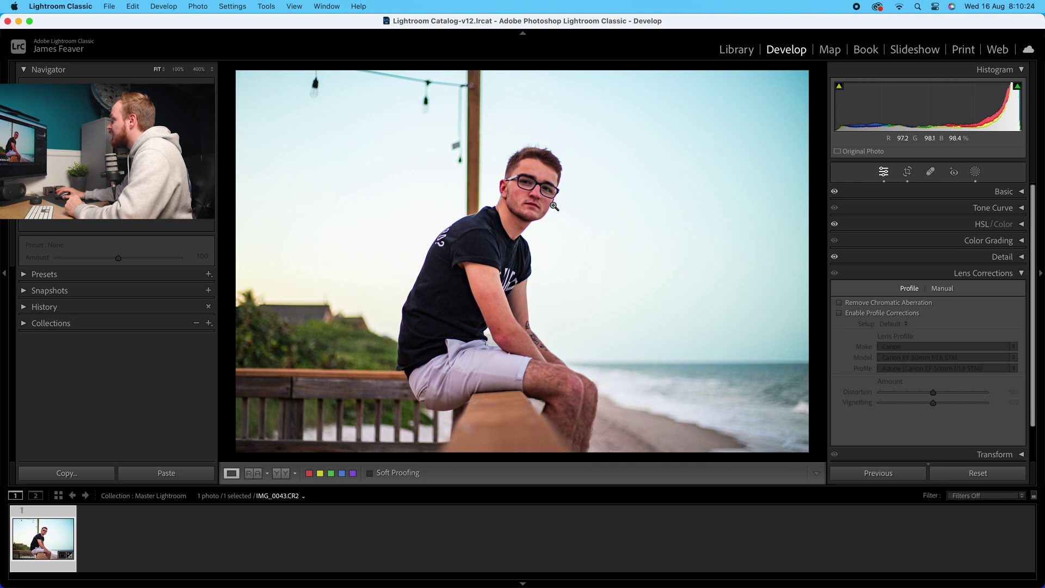
left_click(551, 206)
left_click_drag(503, 334, 618, 127)
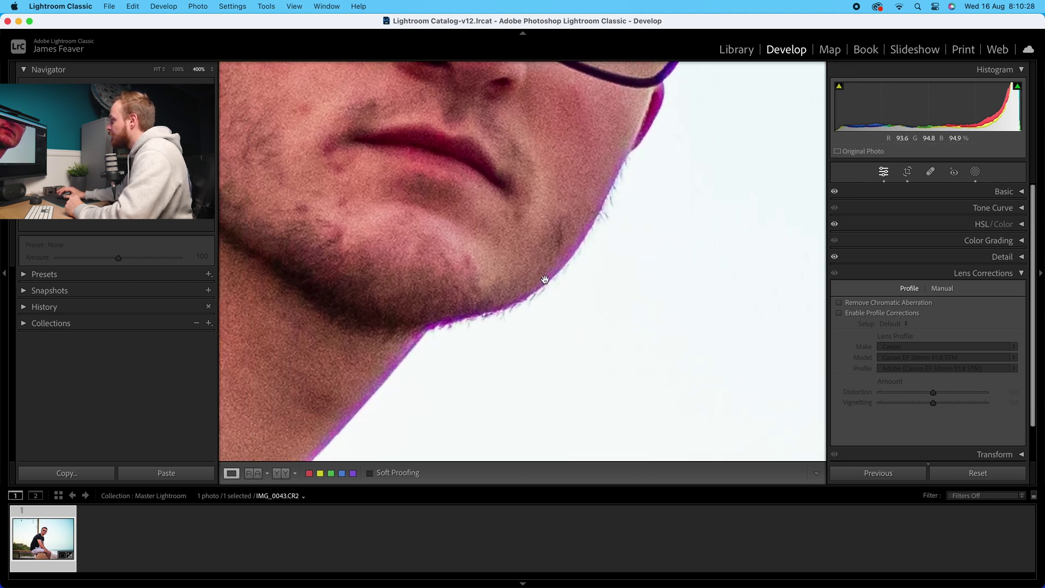
left_click_drag(406, 347, 426, 344)
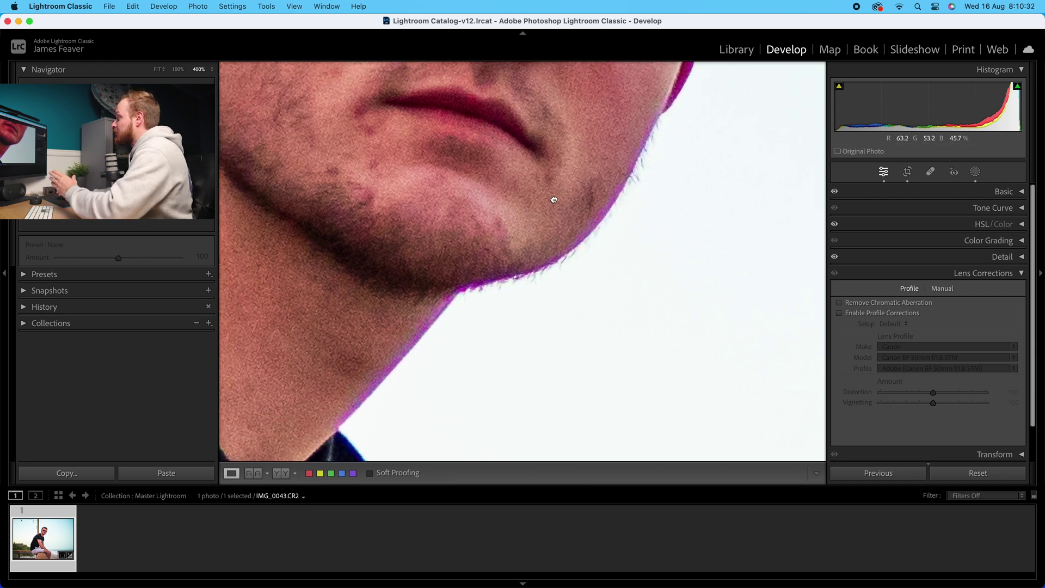
left_click_drag(553, 203, 504, 284)
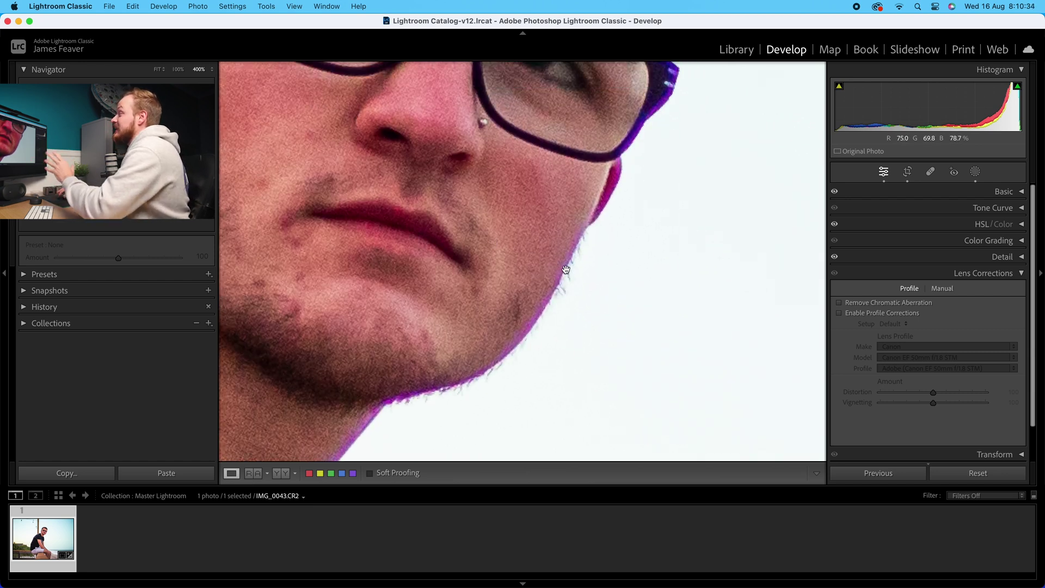
left_click_drag(506, 342, 594, 220)
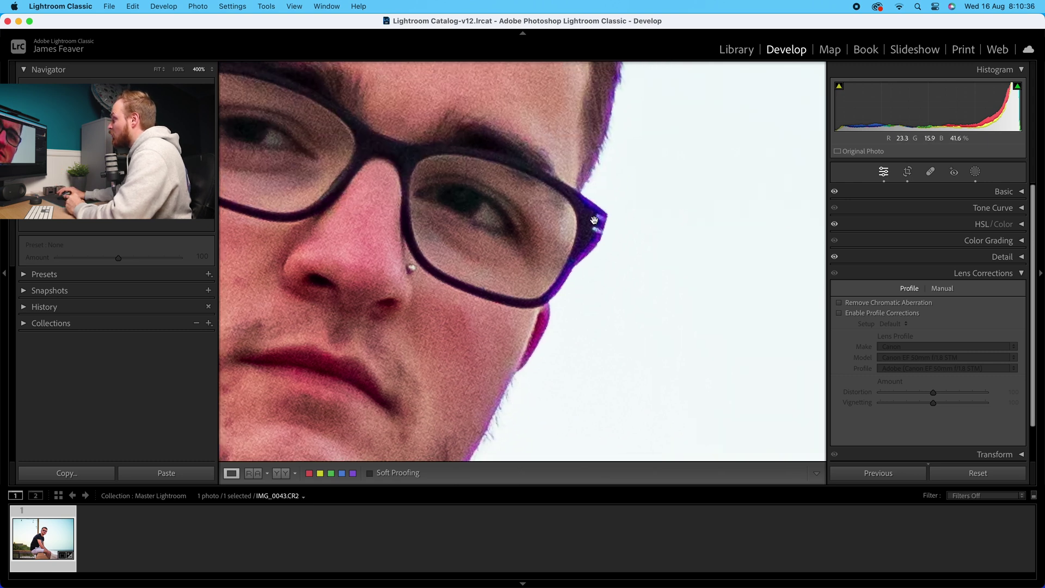
left_click(573, 256)
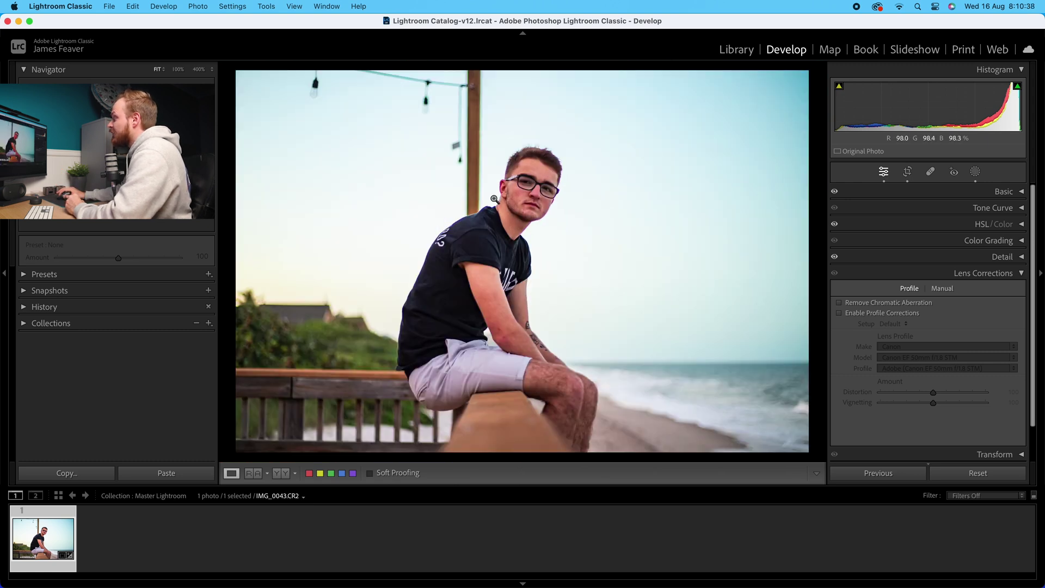
left_click(474, 170)
left_click_drag(471, 168, 478, 187)
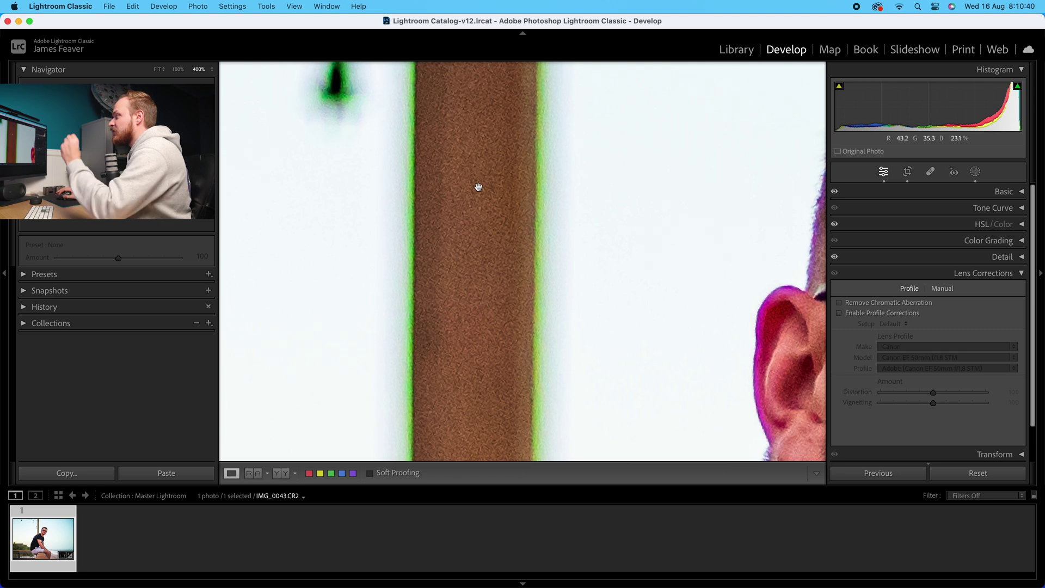
left_click_drag(427, 142, 486, 338)
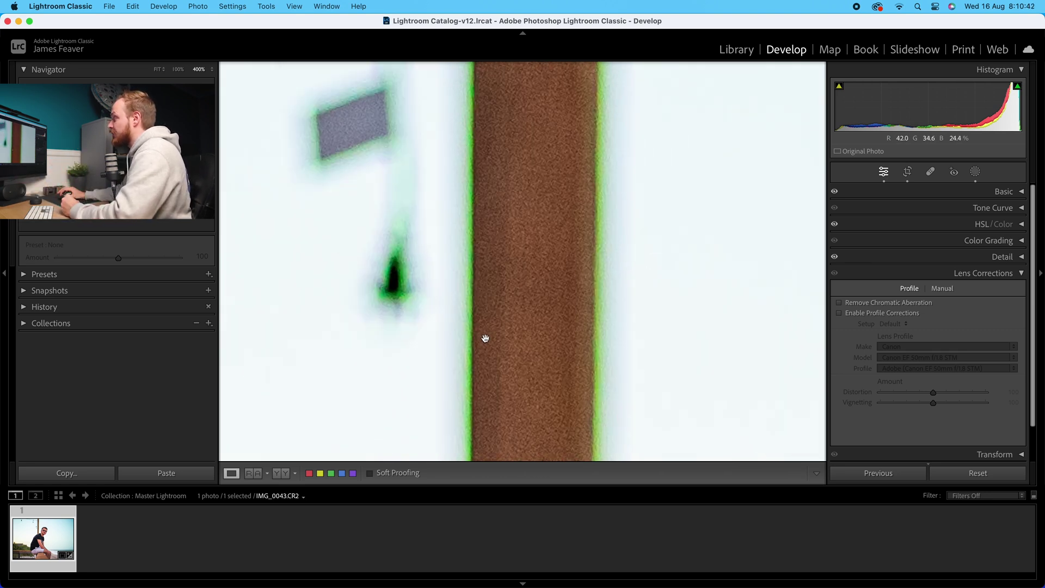
left_click_drag(393, 273, 566, 407)
left_click_drag(577, 174, 581, 276)
left_click(581, 276)
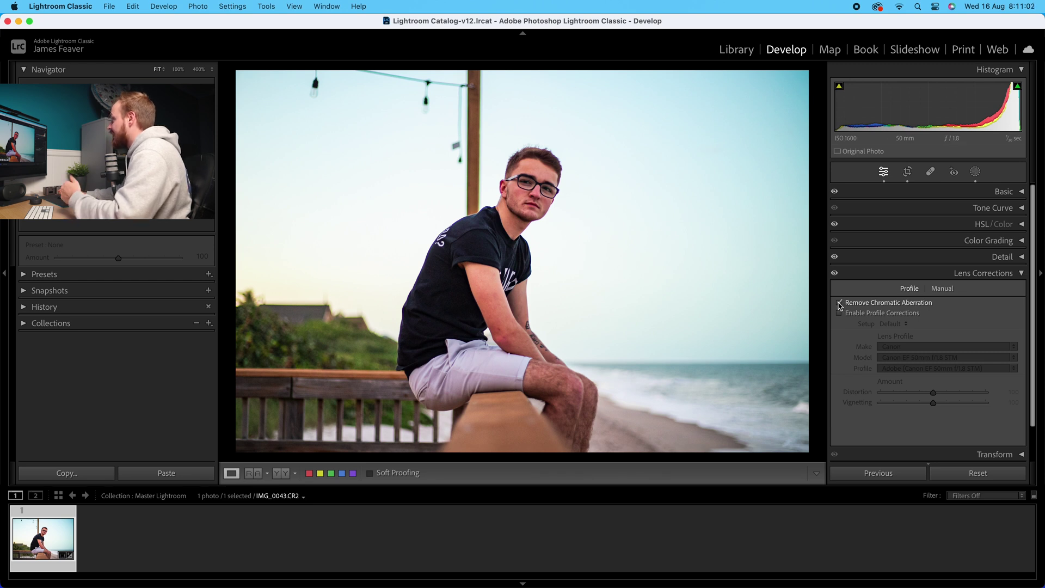
Zoom to 400% on the jaw and pan across the chin, neck, shoulder and pole fringes
left_click(546, 207)
left_click_drag(528, 182, 643, 245)
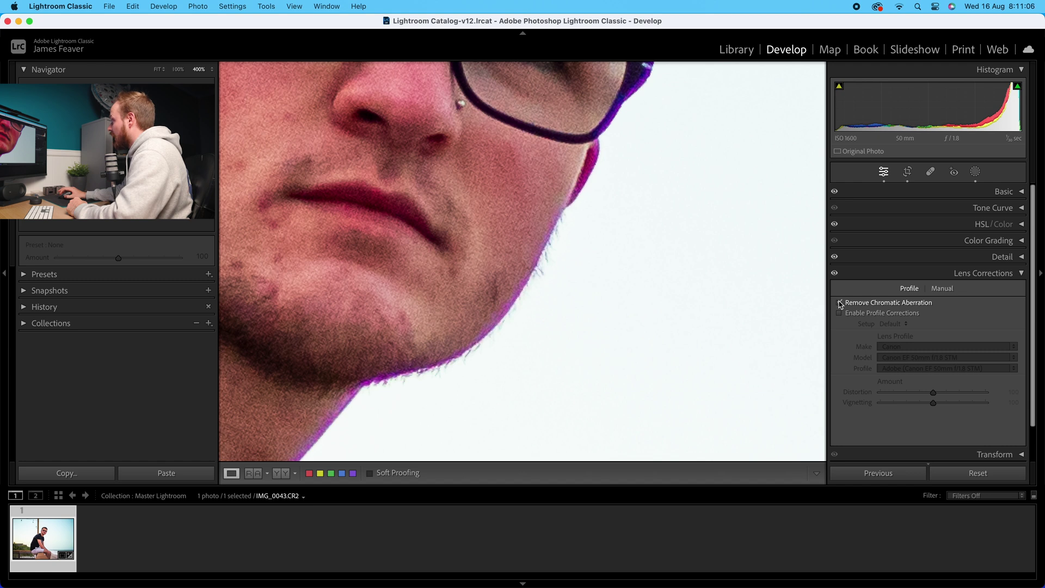
left_click_drag(432, 395, 587, 239)
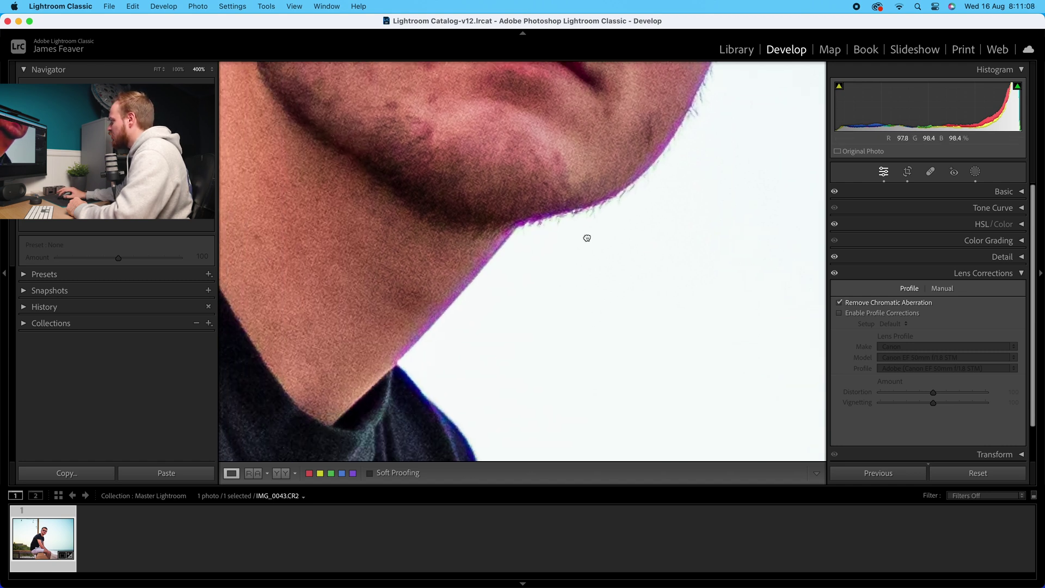
left_click_drag(374, 235, 702, 354)
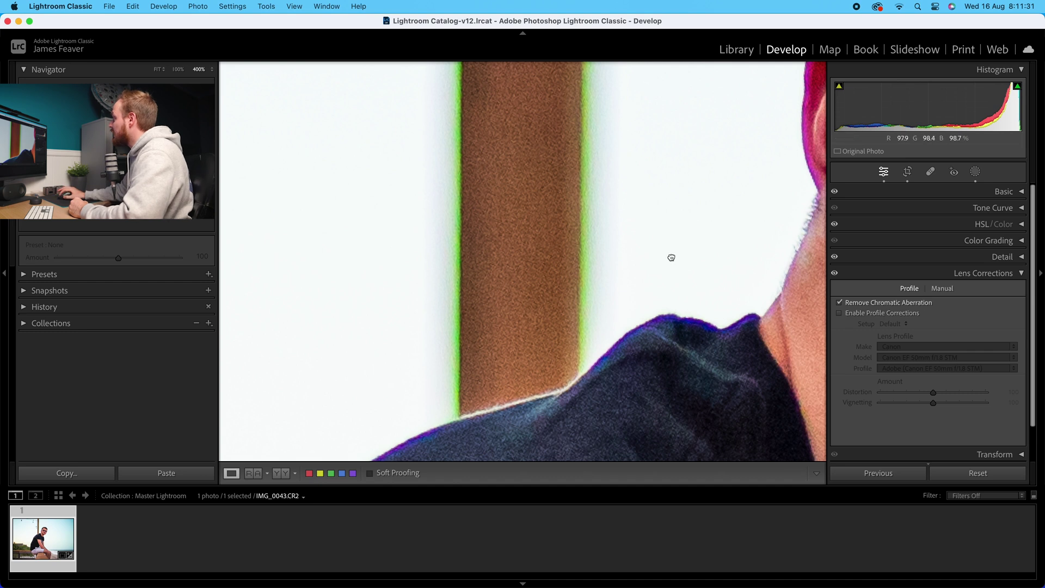
Fit the photo and enable Canon EF 50mm f/1.8 STM profile corrections, comparing before and after
left_click(672, 258)
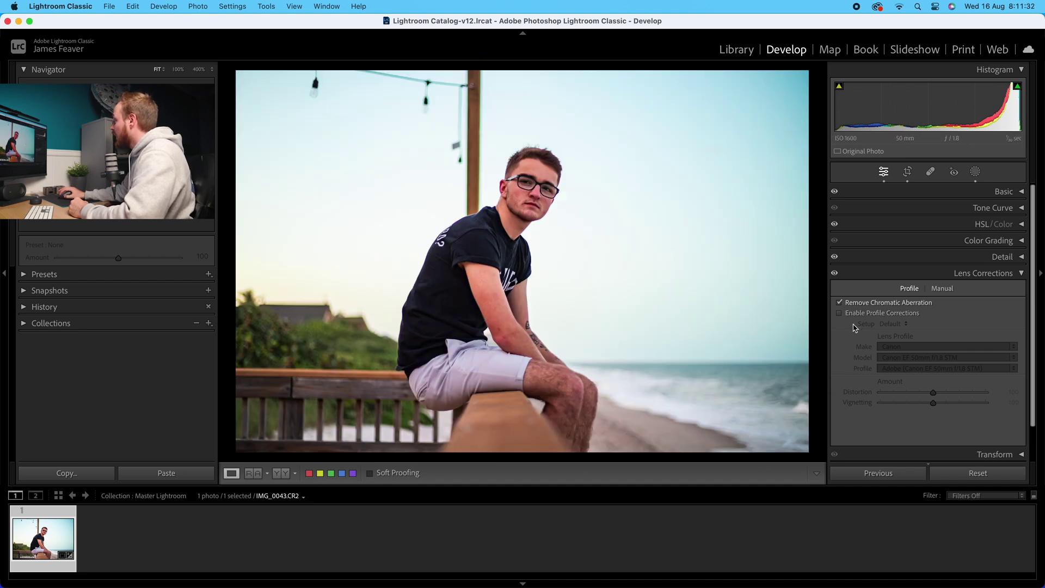
left_click(840, 313)
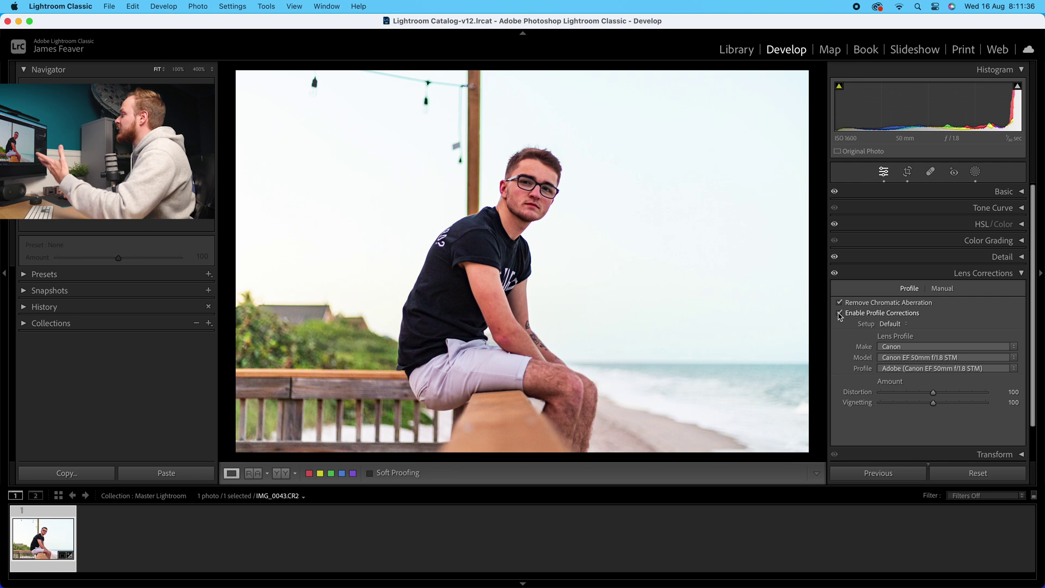
left_click(840, 313)
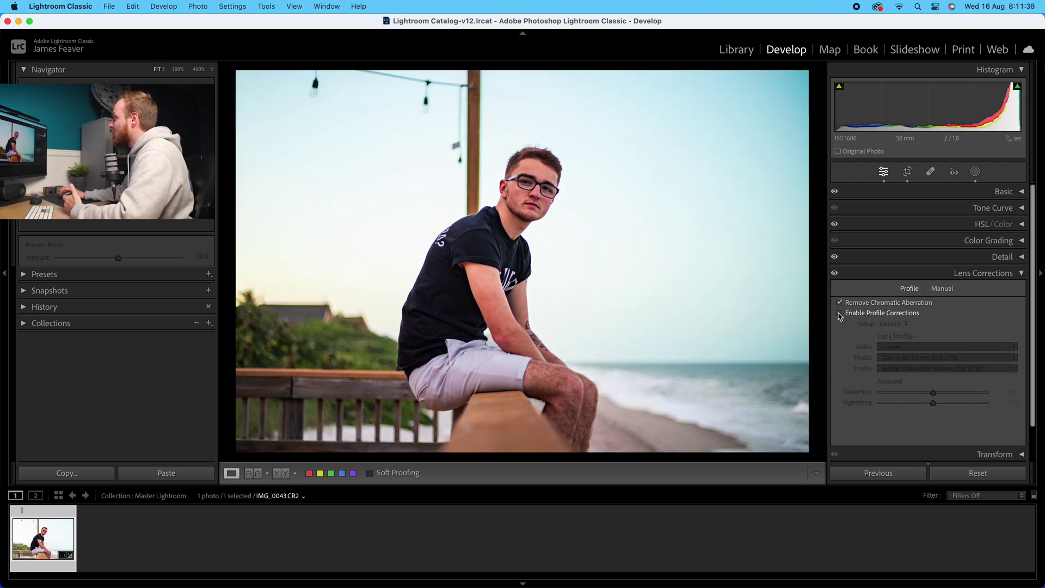
left_click(840, 313)
left_click(840, 314)
left_click(840, 313)
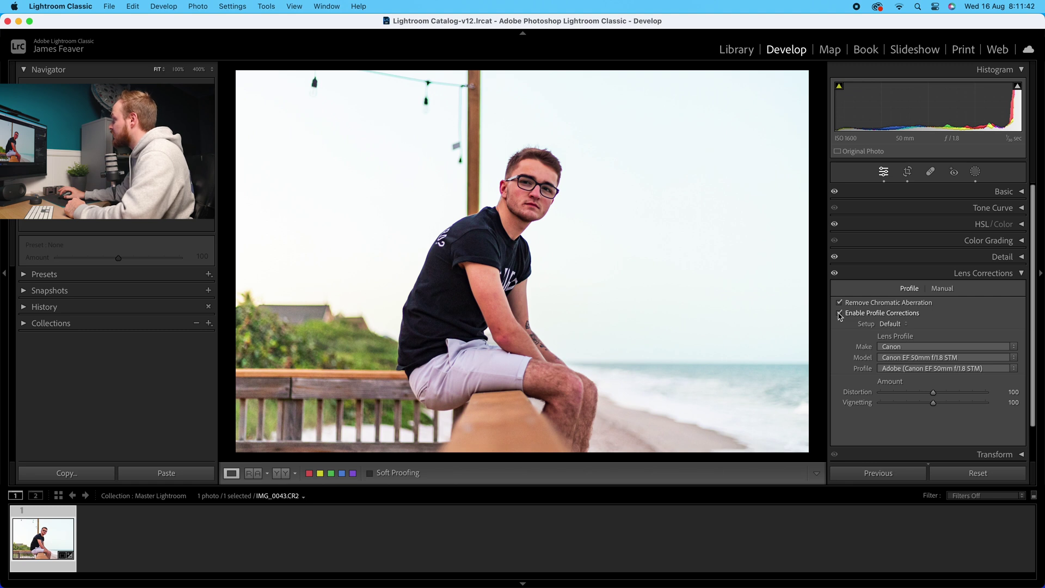
left_click(839, 314)
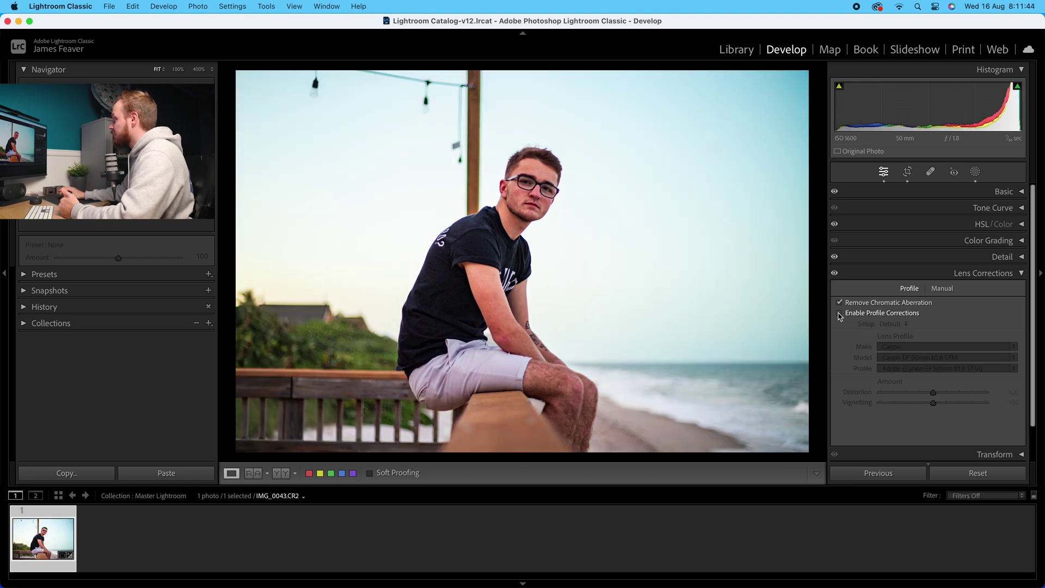
left_click(839, 314)
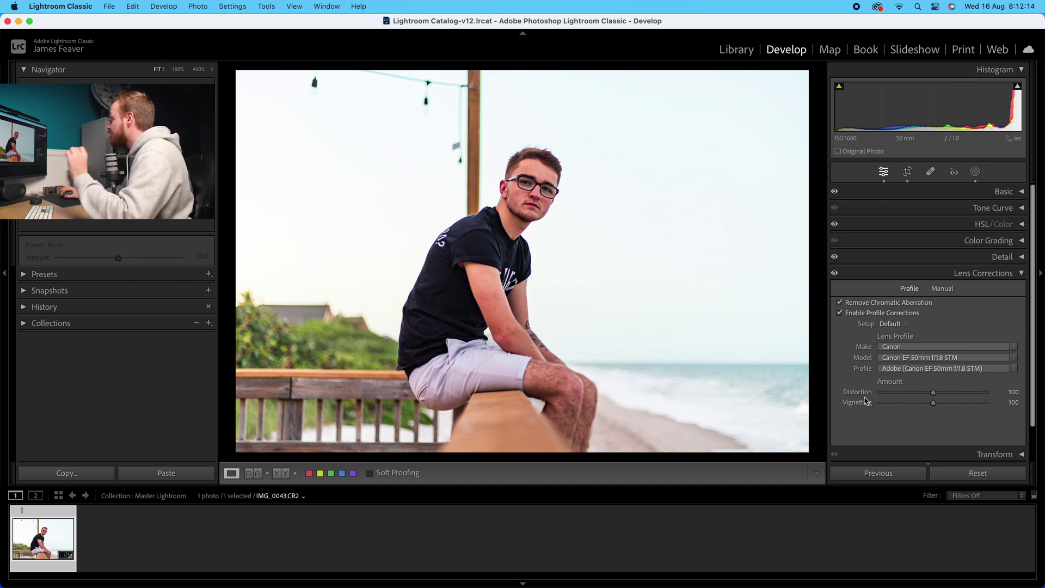
Try adjusting the profile Distortion amount, then reset profile Vignetting to 100
mouse_move(945, 397)
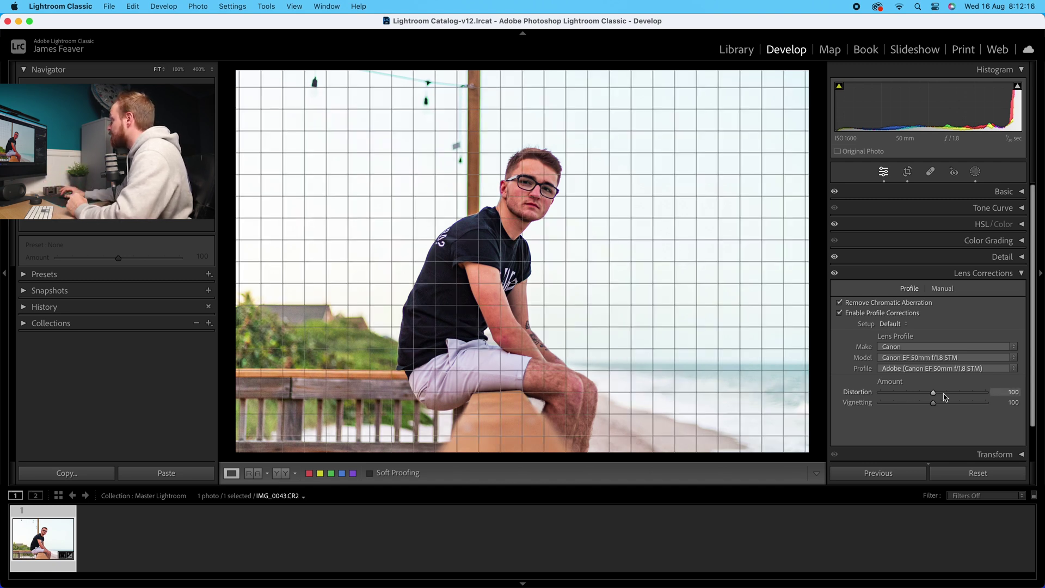
left_click_drag(934, 396, 975, 395)
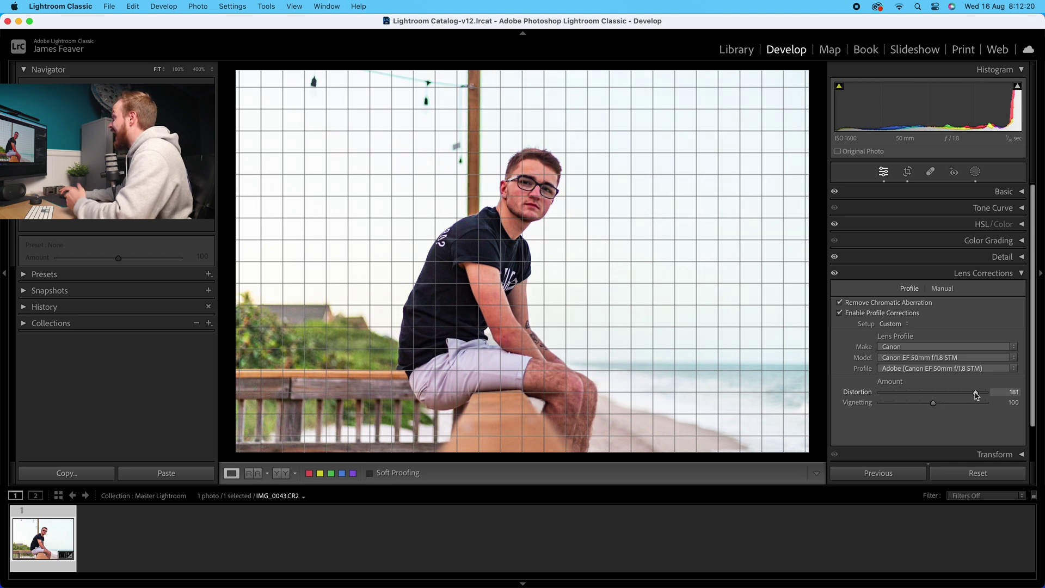
left_click_drag(976, 396, 937, 408)
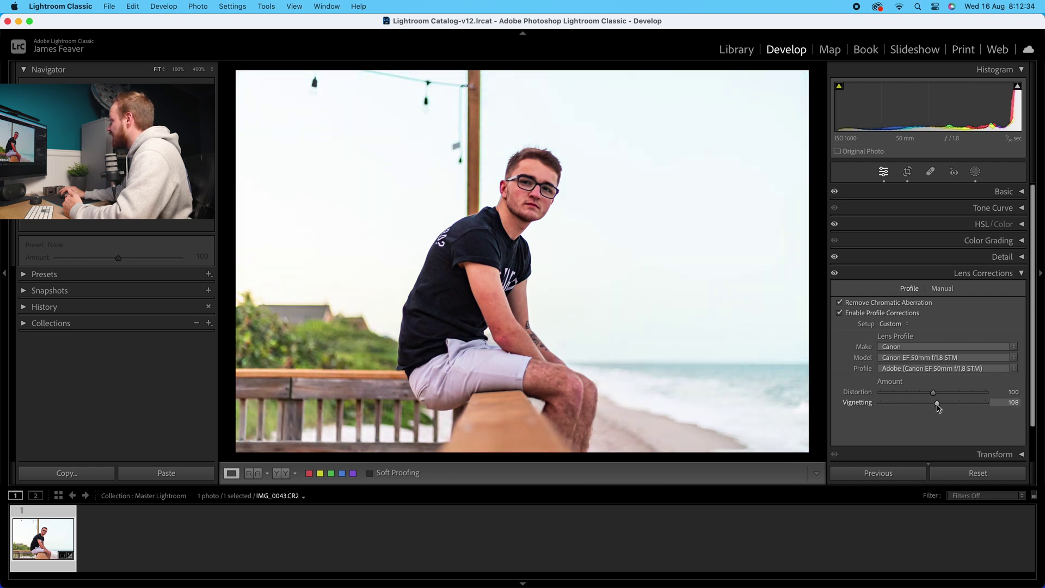
double_click(933, 403)
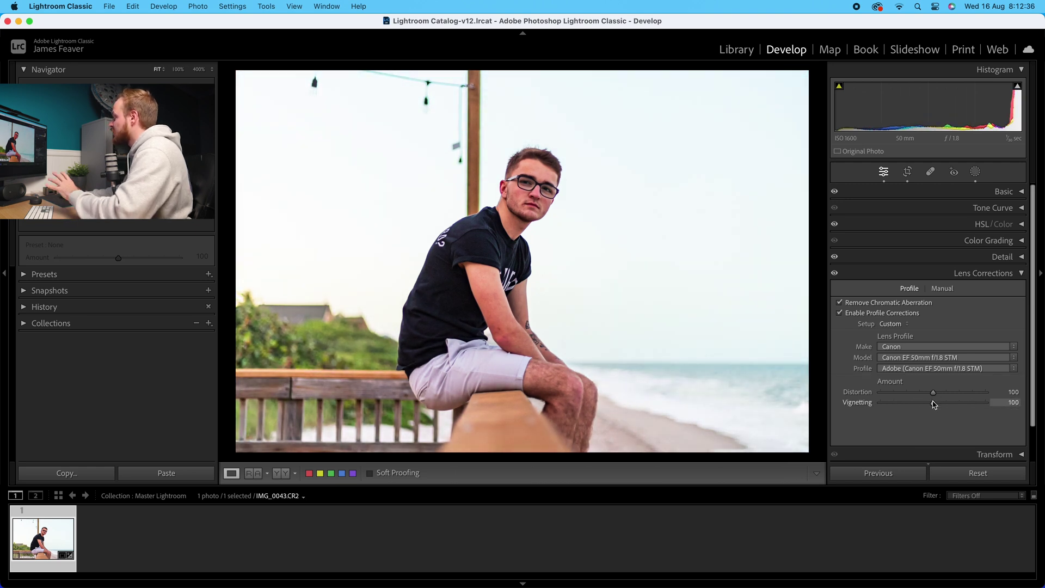
left_click(898, 349)
scroll(903, 444, "down", 5)
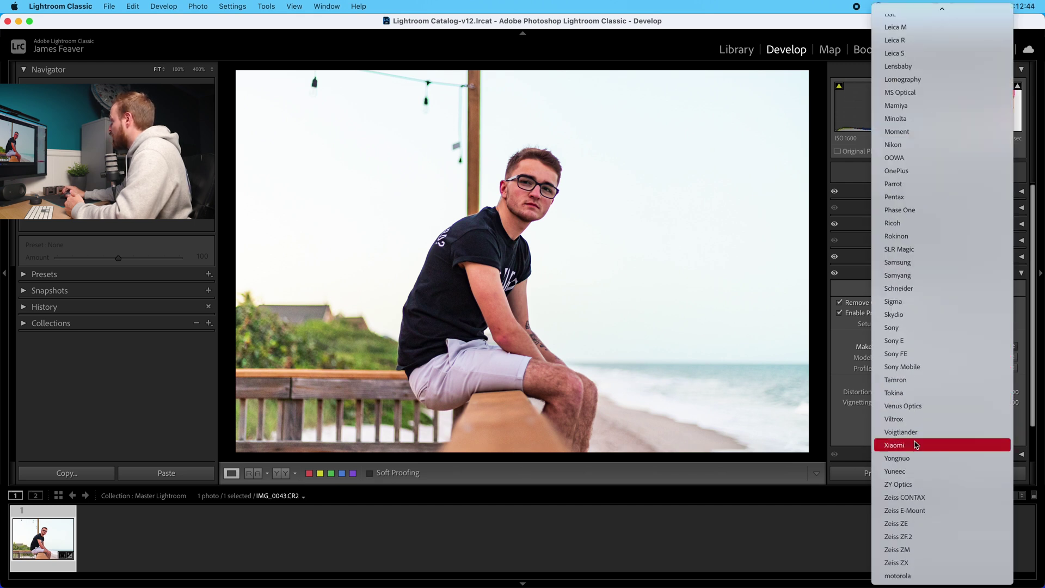
scroll(946, 539, "up", 8)
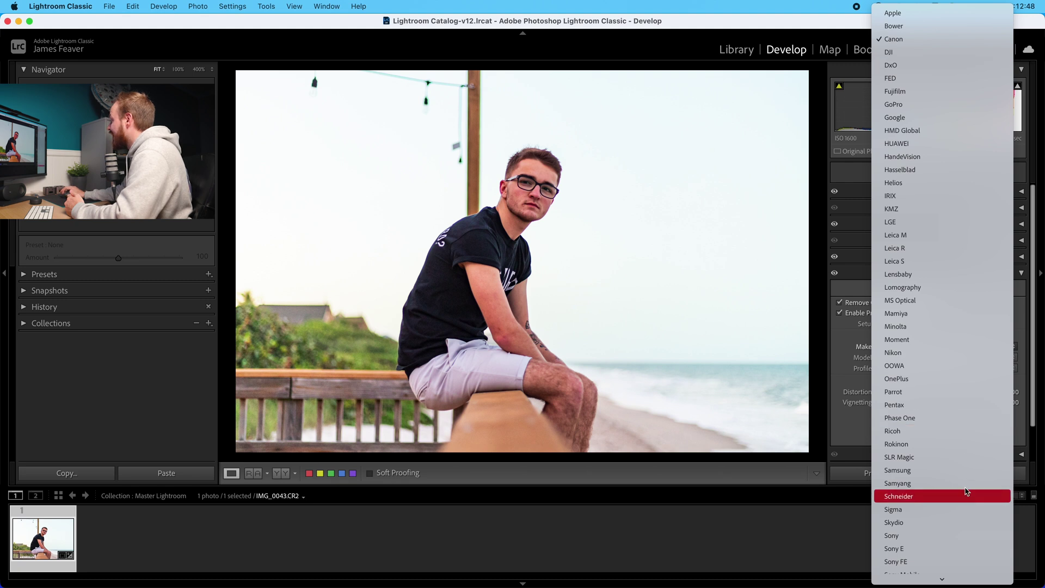
left_click(905, 40)
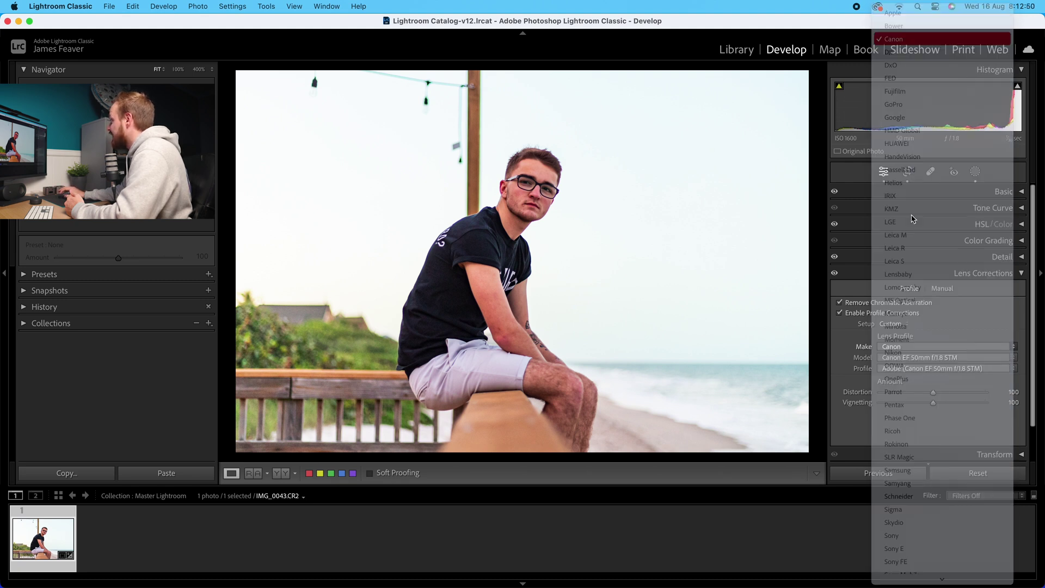
left_click(890, 359)
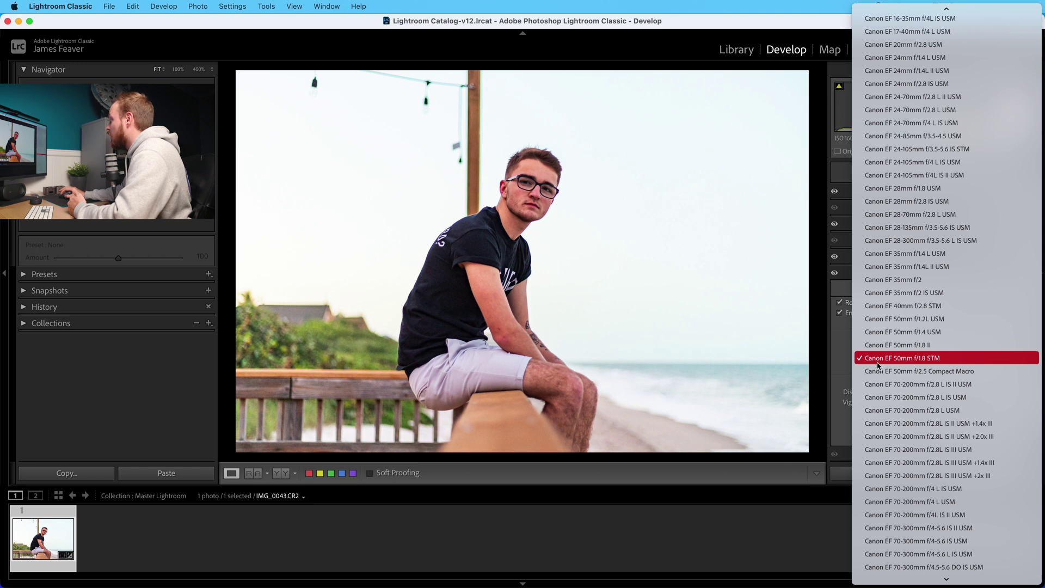
left_click(942, 359)
left_click(893, 370)
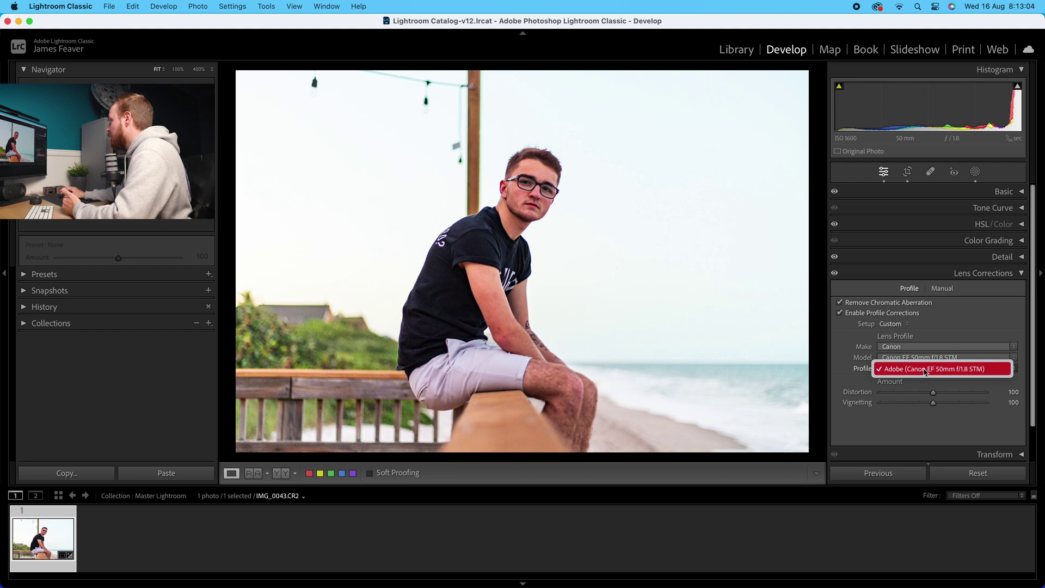
left_click(924, 371)
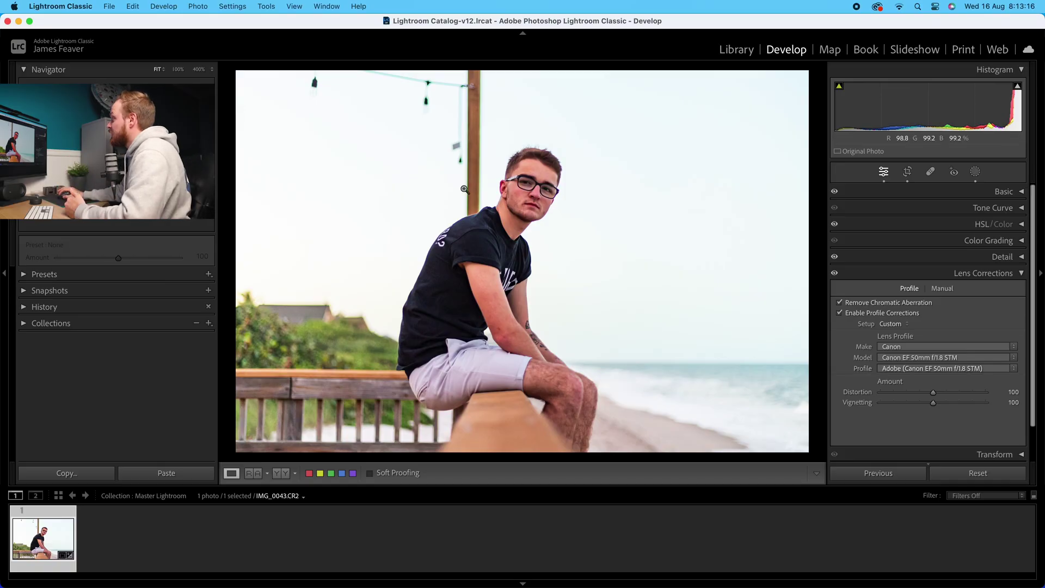
left_click(479, 250)
left_click_drag(479, 249, 506, 236)
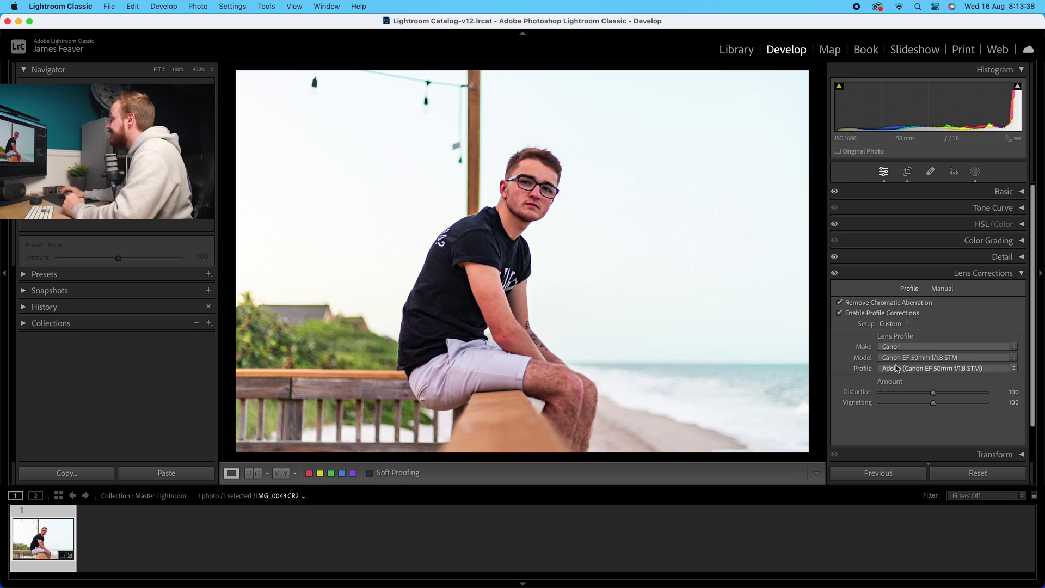
In the Manual tab, test distortion up to about +85 with Constrain Crop on
left_click(944, 289)
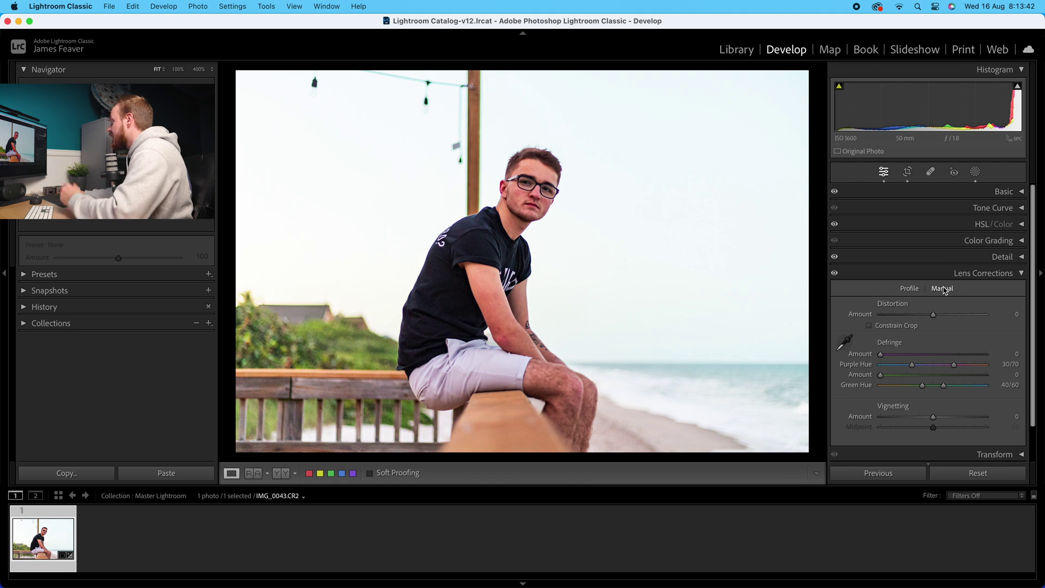
mouse_move(958, 318)
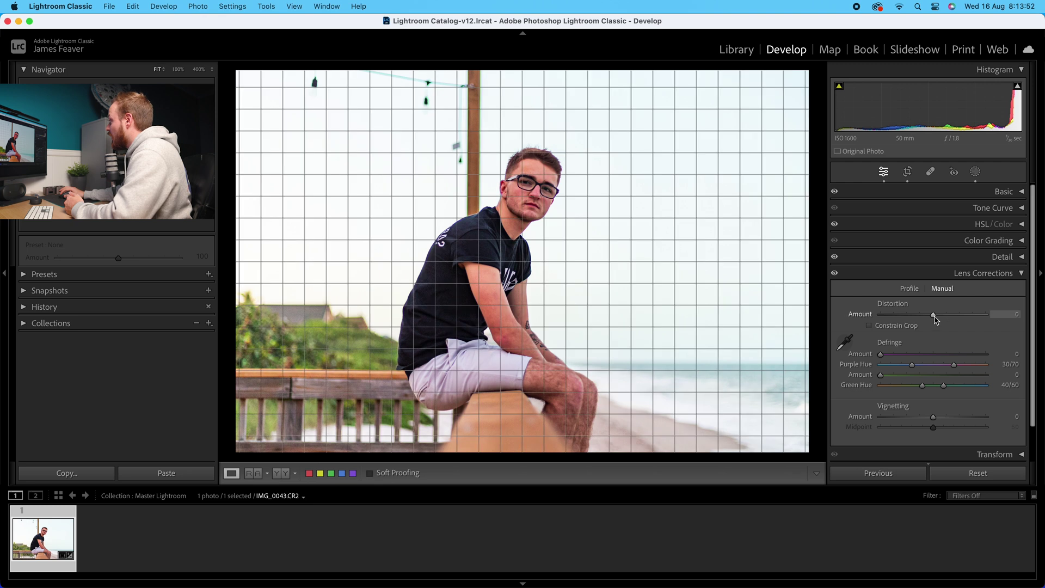
left_click_drag(946, 318, 981, 320)
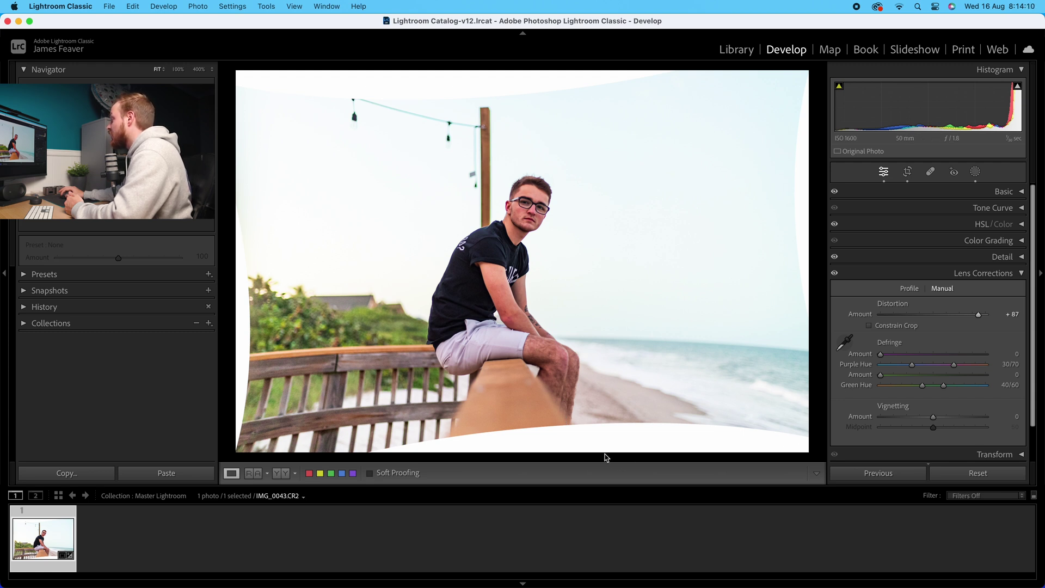
left_click(956, 323)
left_click_drag(980, 319, 944, 319)
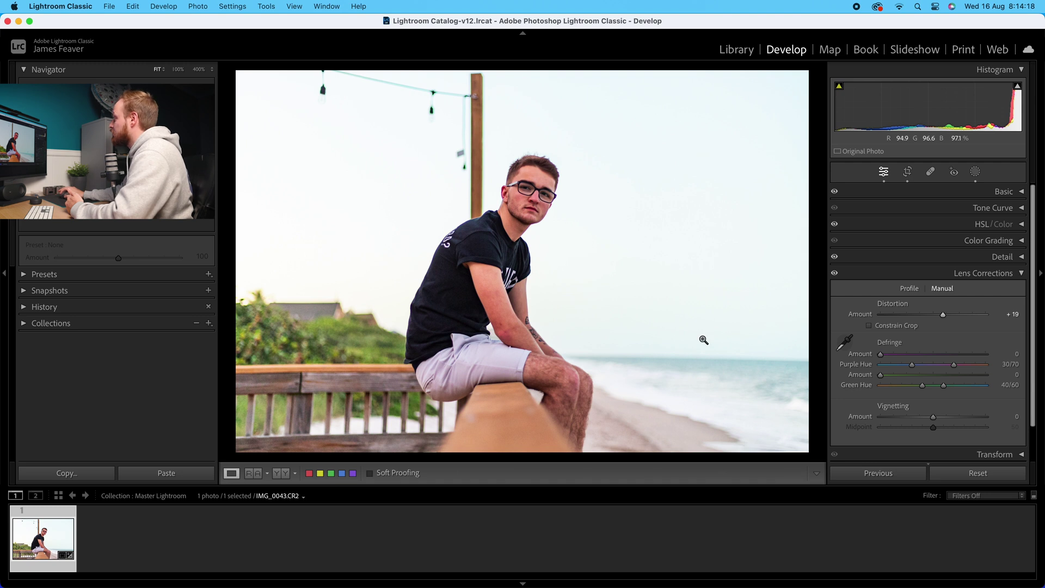
left_click_drag(940, 317, 978, 318)
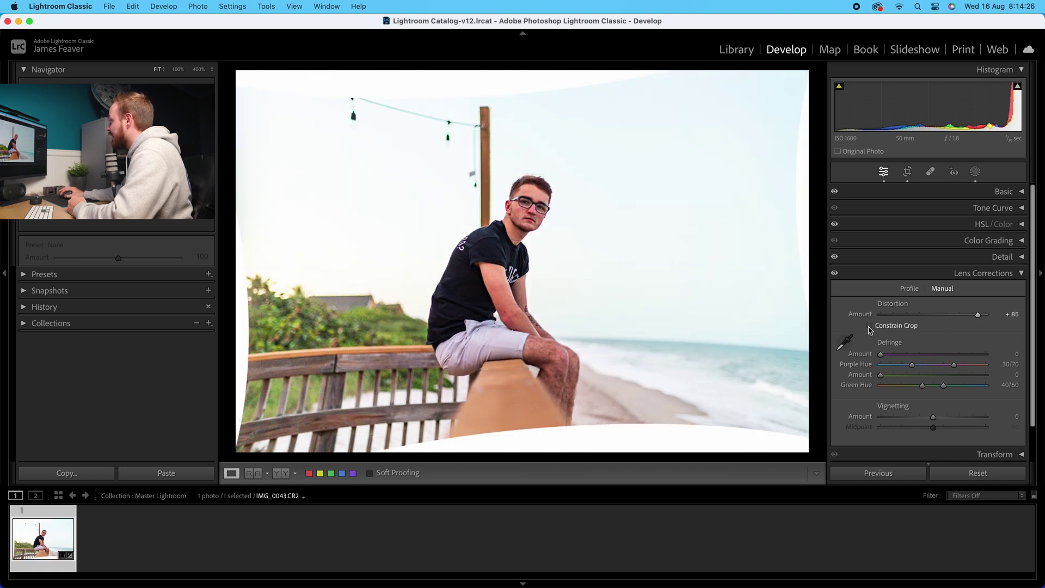
left_click(869, 326)
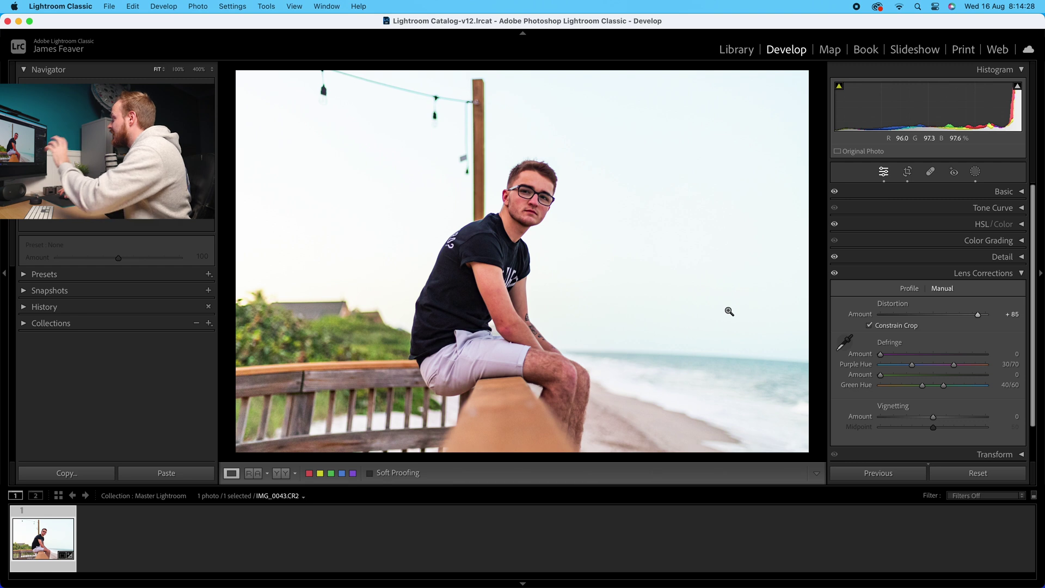
Bring the manual distortion back down and set its amount to exactly 0
left_click_drag(979, 315, 977, 322)
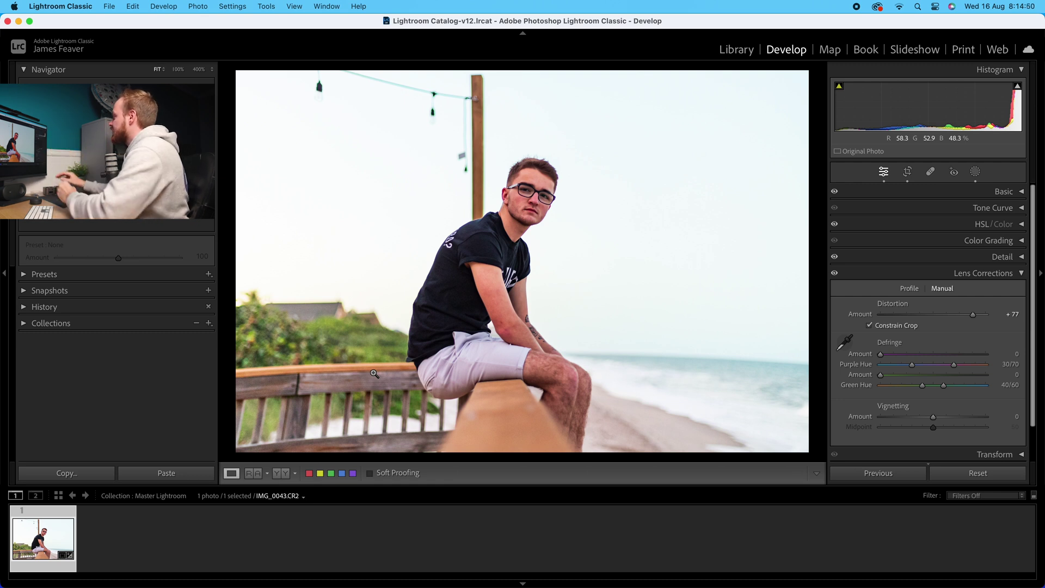
left_click_drag(972, 315, 935, 317)
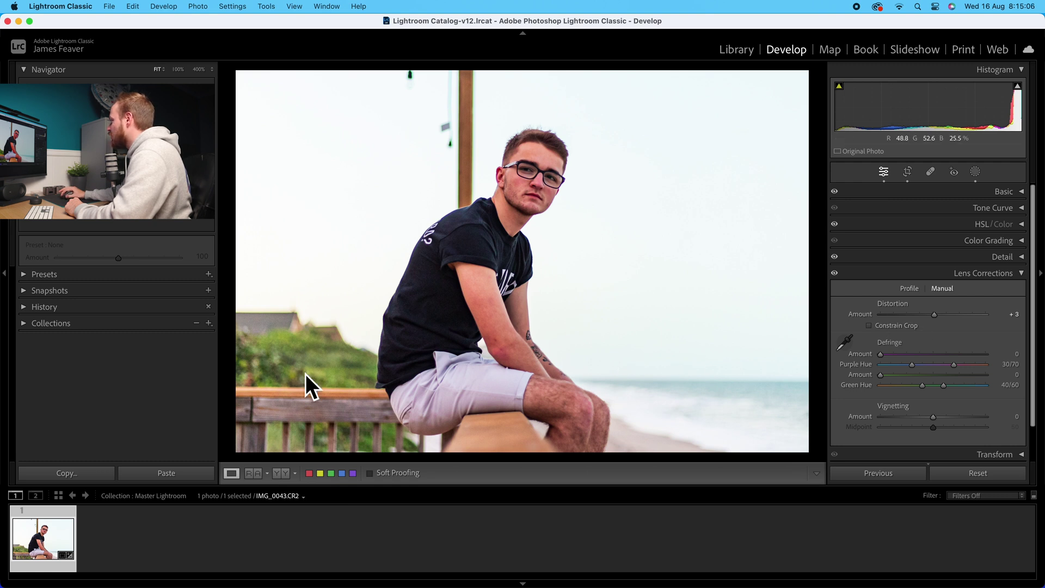
left_click(1014, 314)
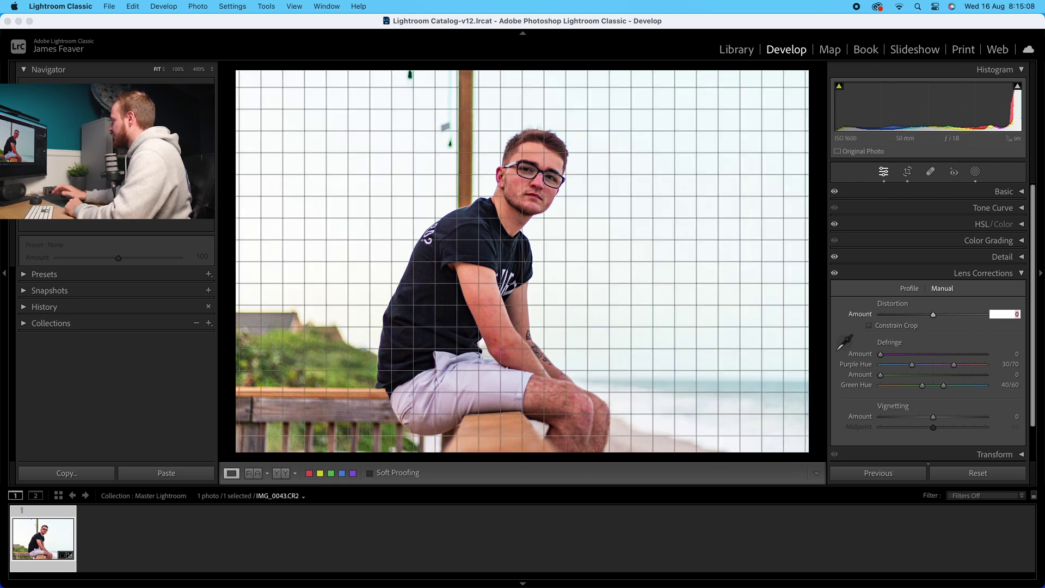
type("0")
key("Return")
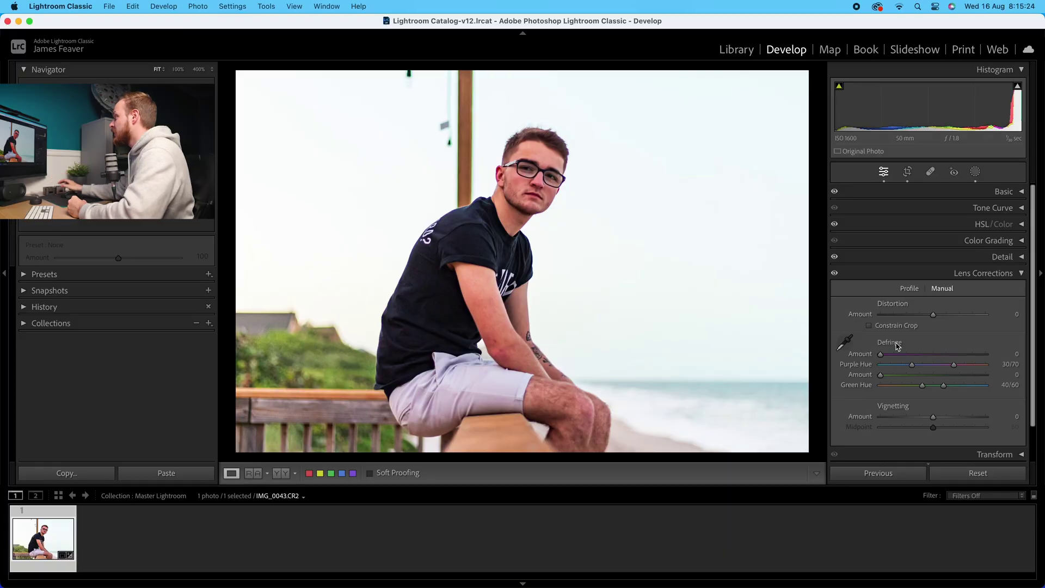
Zoom to 400% on the glasses, sample the purple fringe, and widen the purple hue range to 29/69
left_click_drag(554, 219, 575, 215)
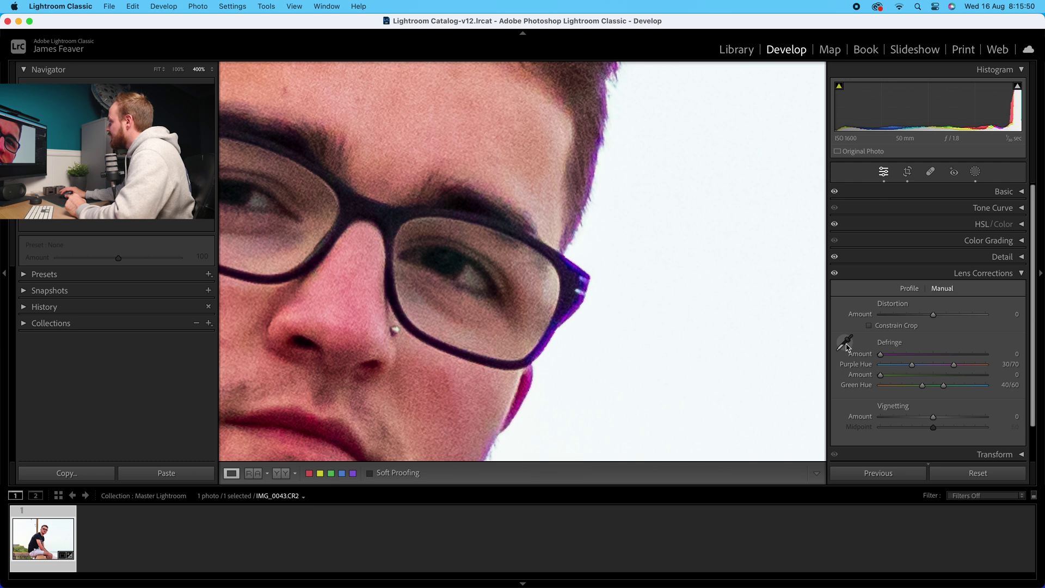
left_click(846, 344)
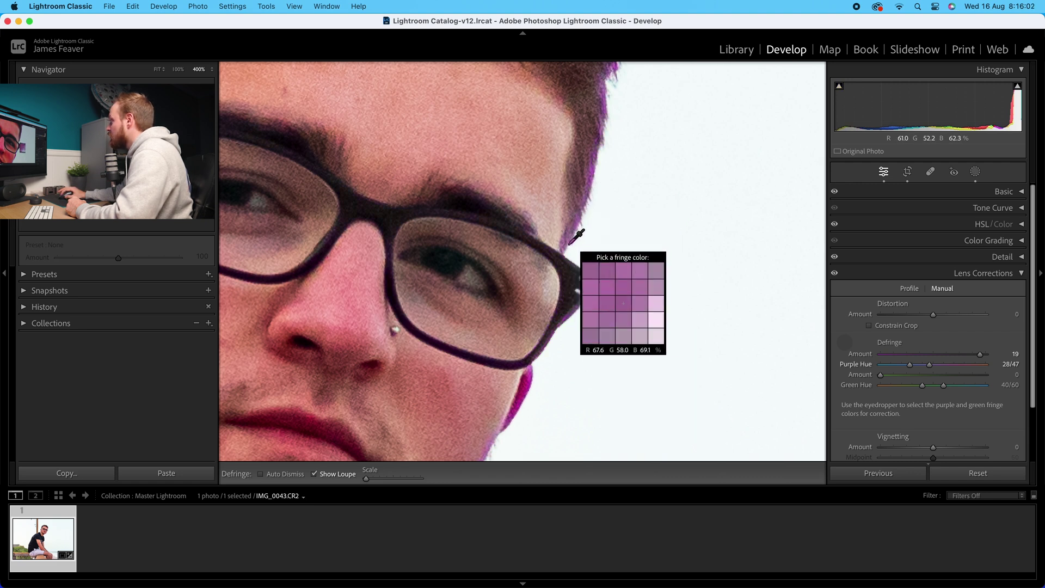
left_click(847, 343)
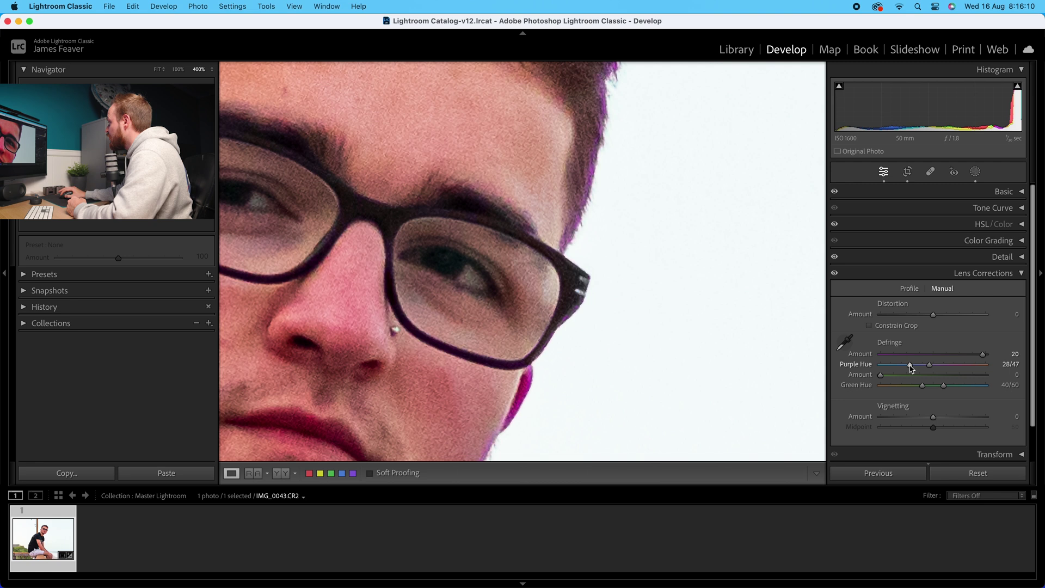
left_click_drag(949, 368, 954, 368)
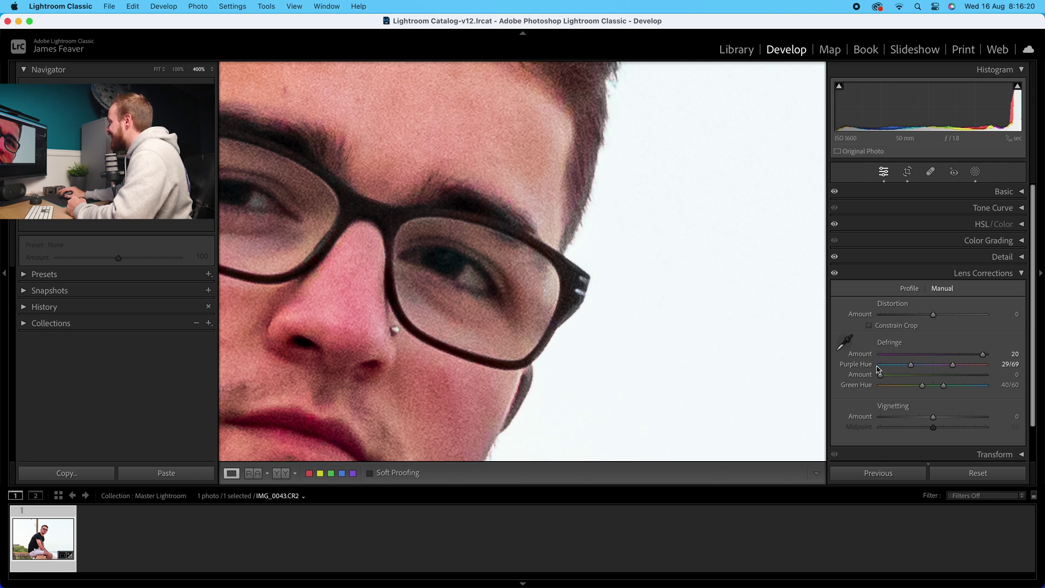
Inspect the glasses and hairline up close and set the purple defringe amount to 20
left_click_drag(570, 289, 713, 303)
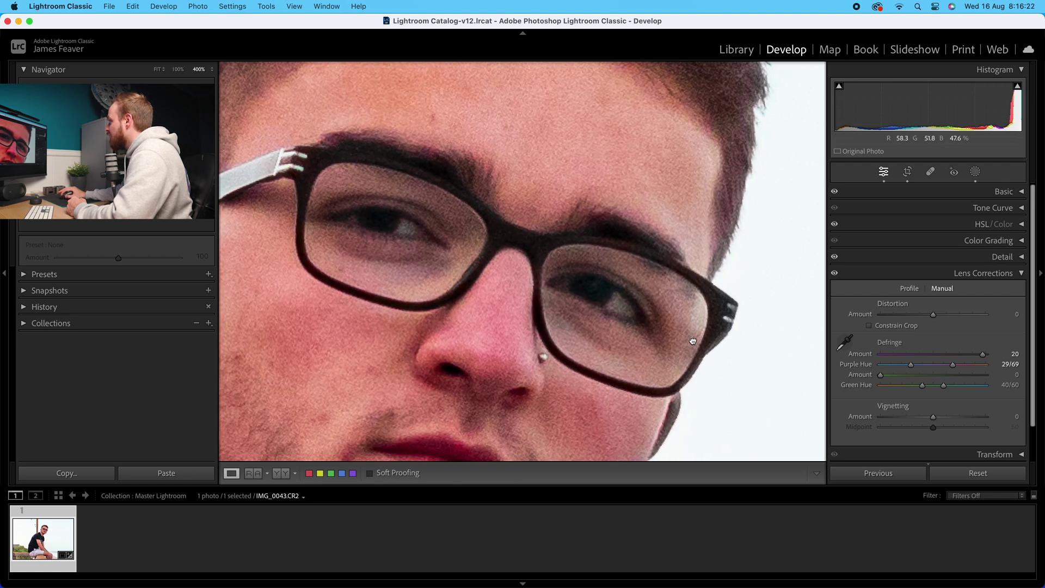
left_click(637, 296)
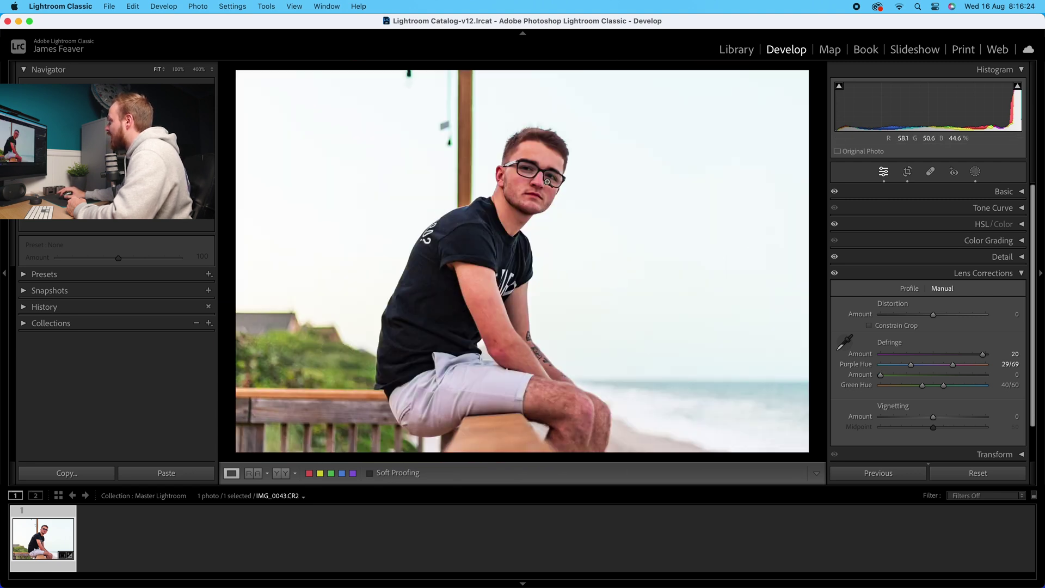
left_click(545, 172)
left_click_drag(488, 185, 564, 355)
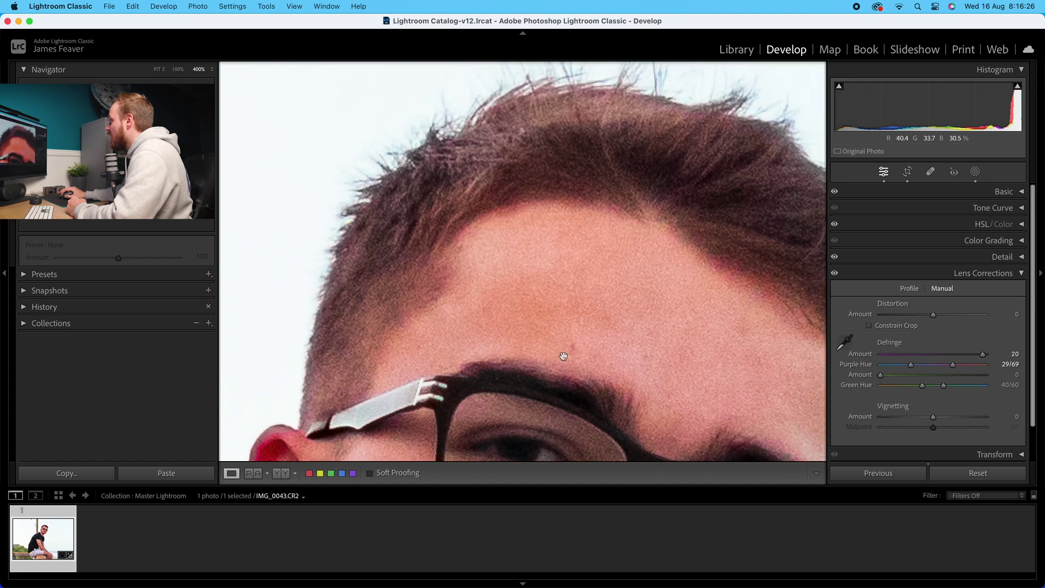
left_click_drag(613, 285, 704, 259)
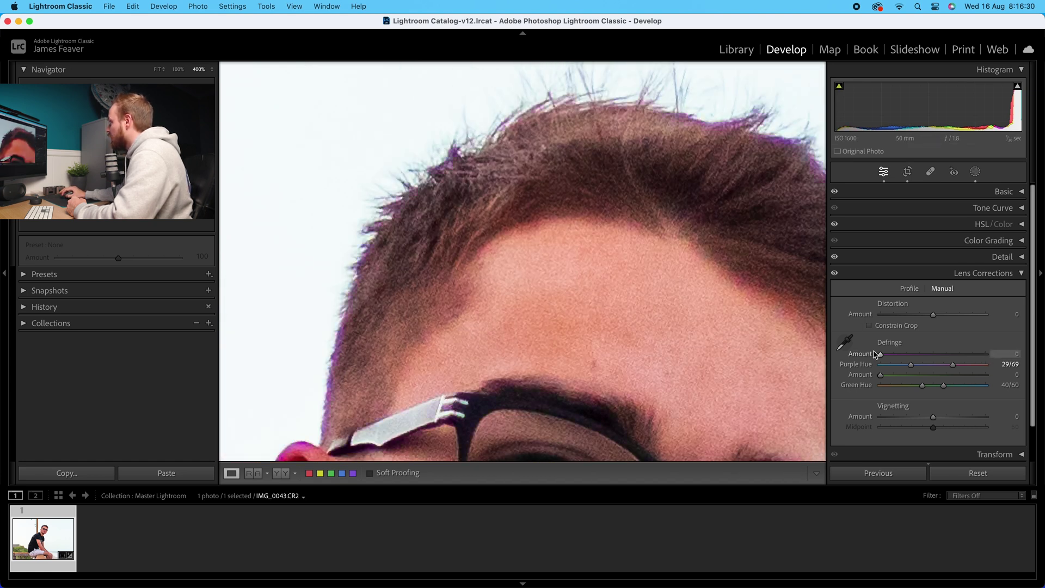
left_click_drag(711, 321, 579, 199)
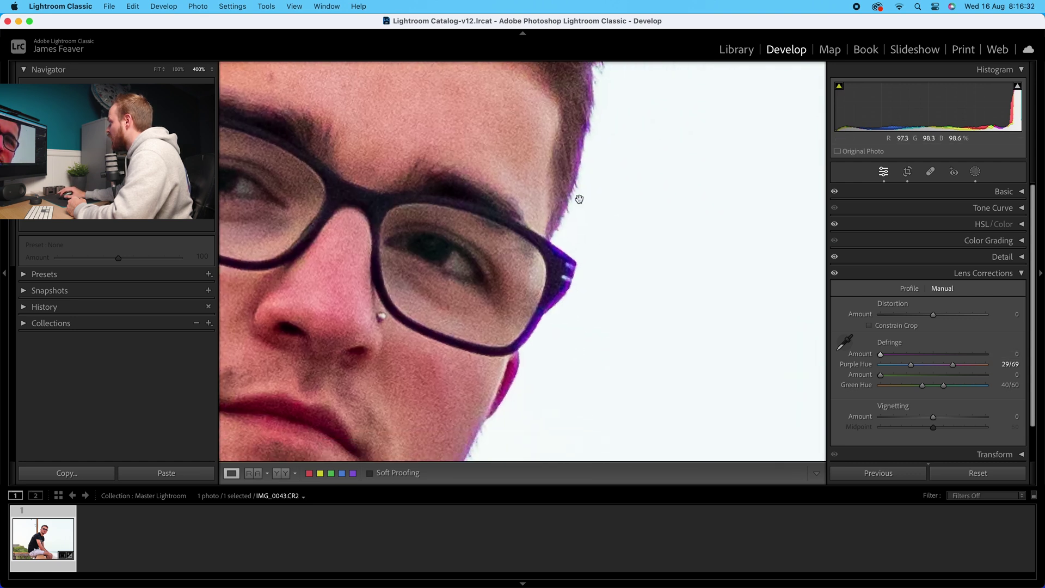
left_click_drag(880, 354, 986, 354)
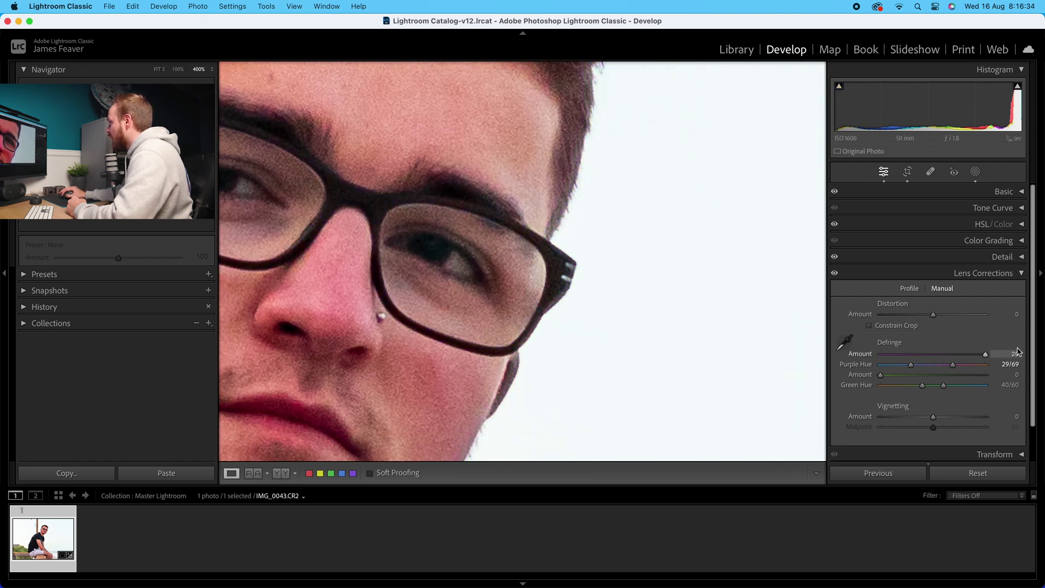
left_click_drag(541, 302, 582, 297)
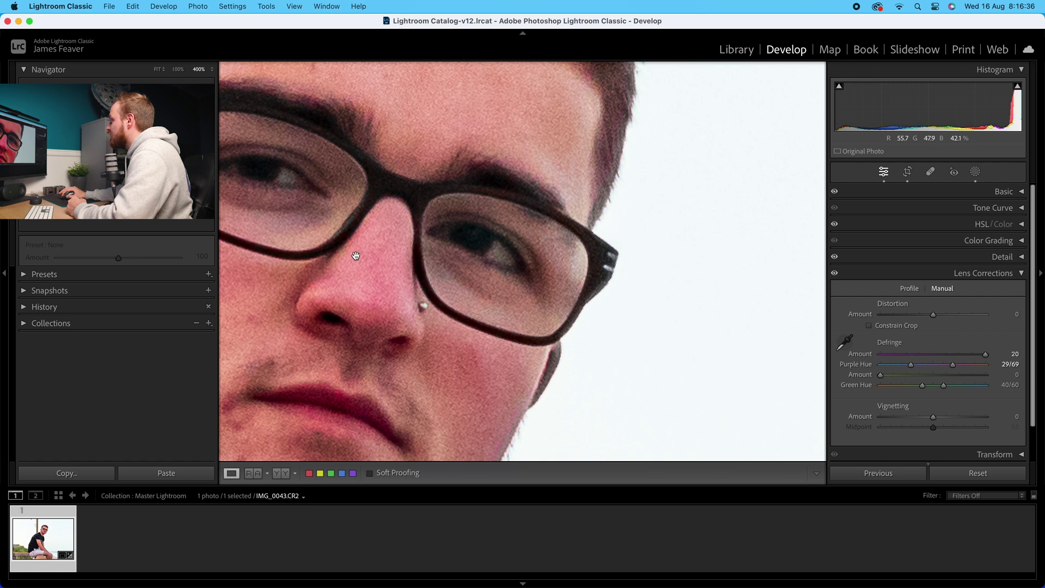
scroll(436, 257, "left", 15)
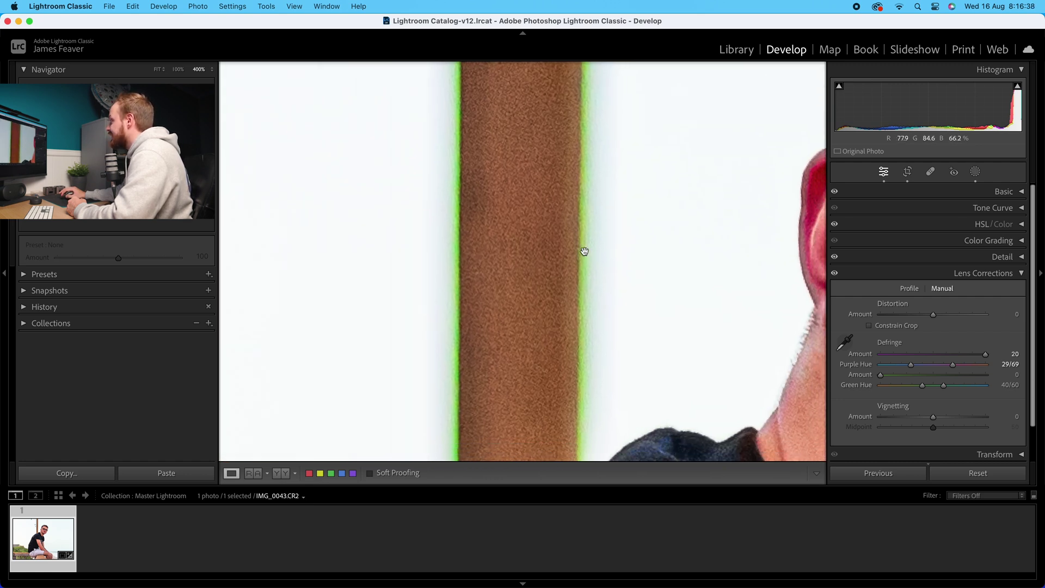
Sample the green fringe beside the pole for green defringe 11, hue 11/54, then fit the photo
left_click_drag(544, 284, 526, 270)
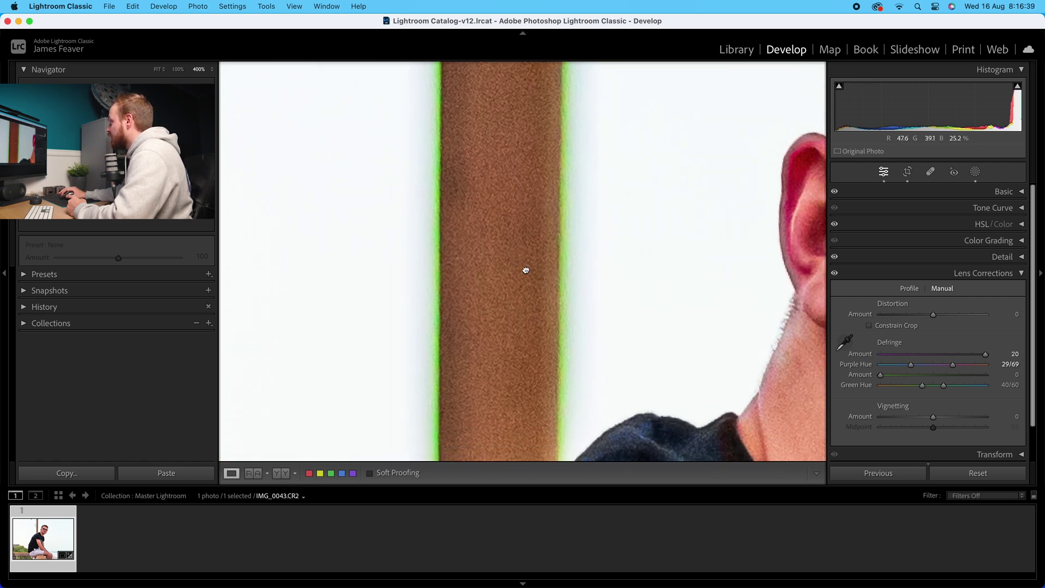
left_click(846, 343)
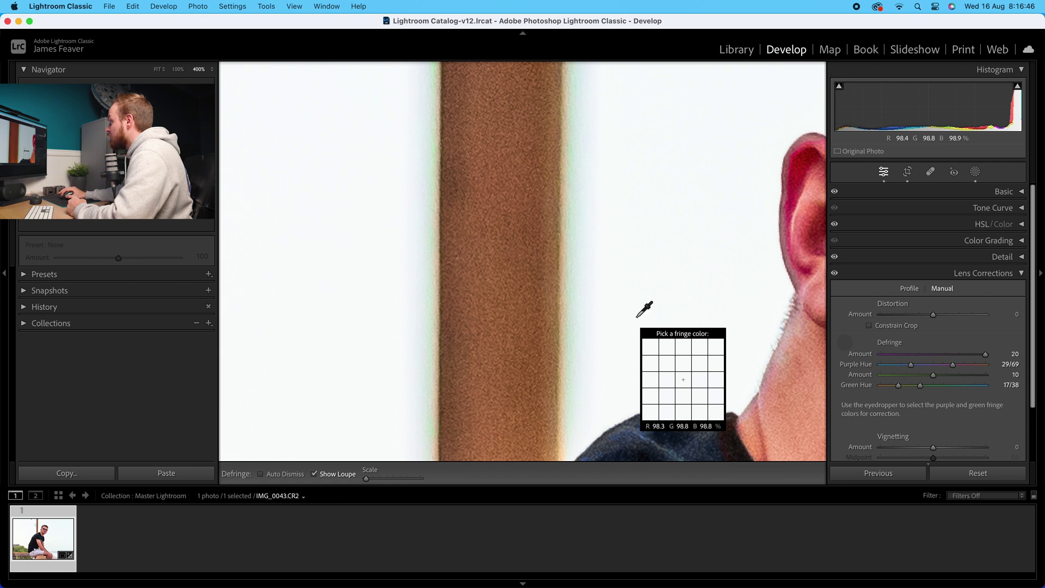
left_click(845, 342)
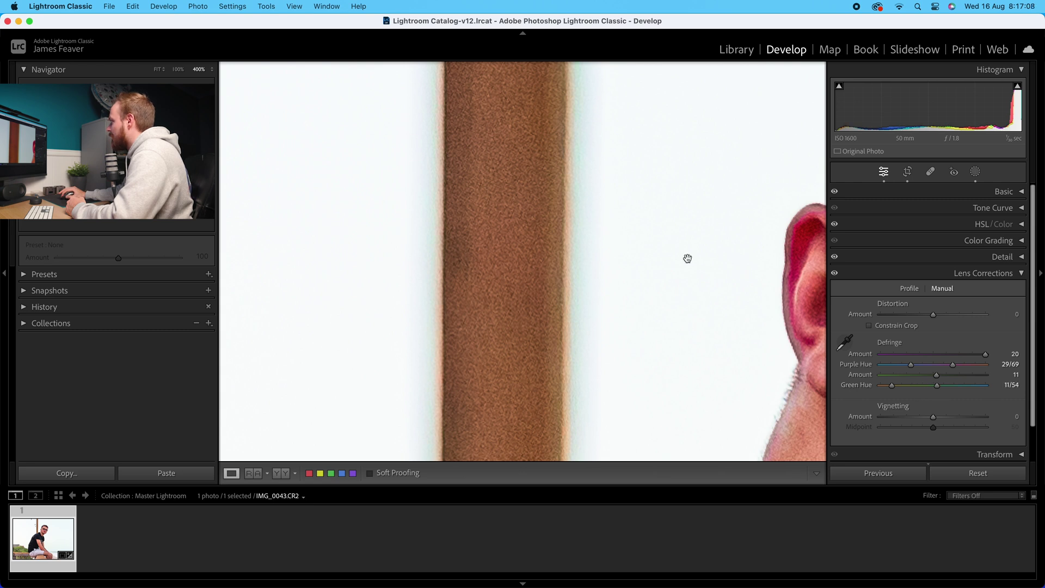
scroll(688, 258, "left", 10)
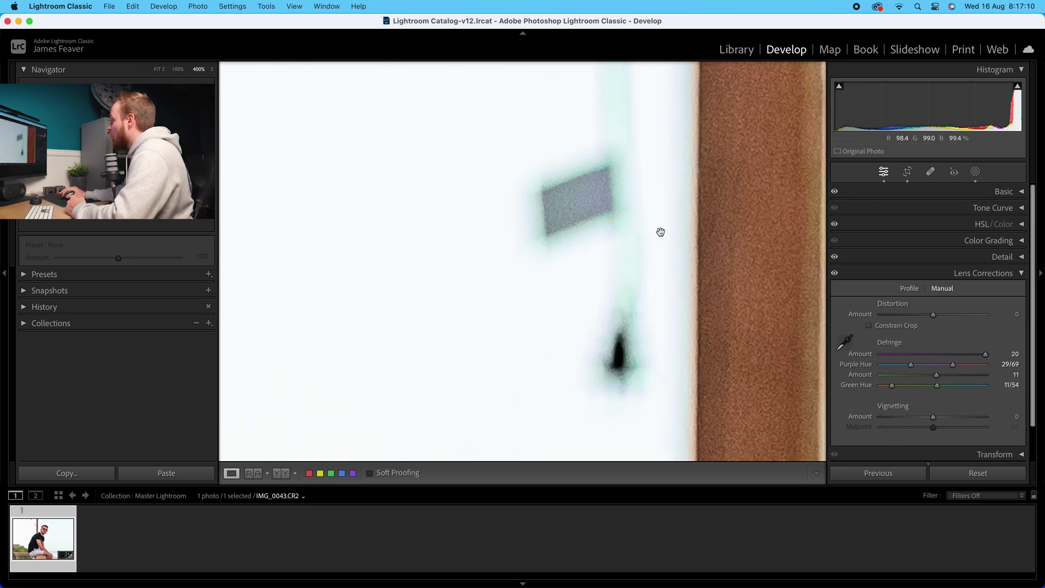
scroll(660, 231, "right", 10)
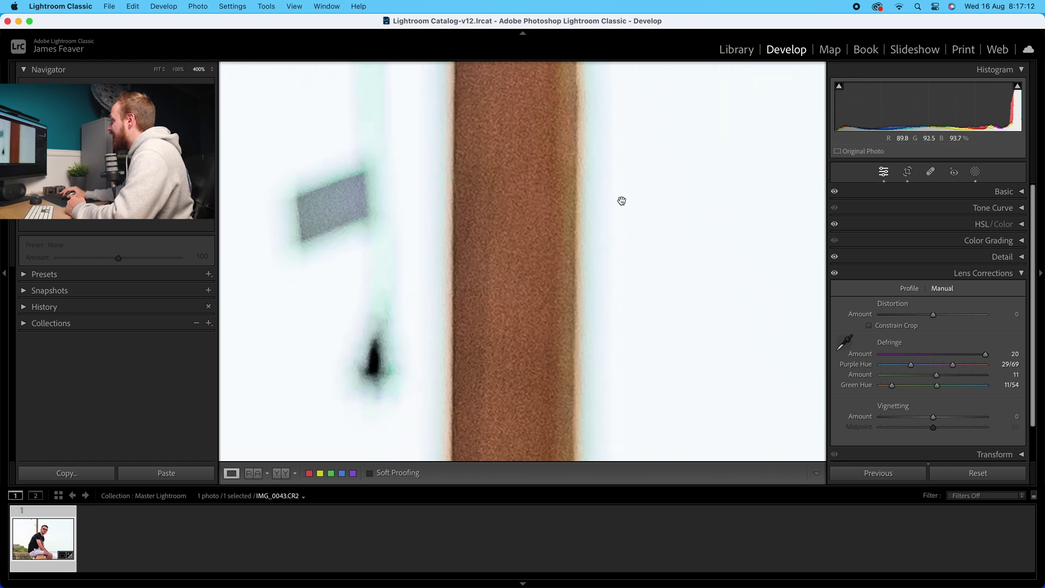
scroll(643, 245, "right", 5)
left_click(643, 246)
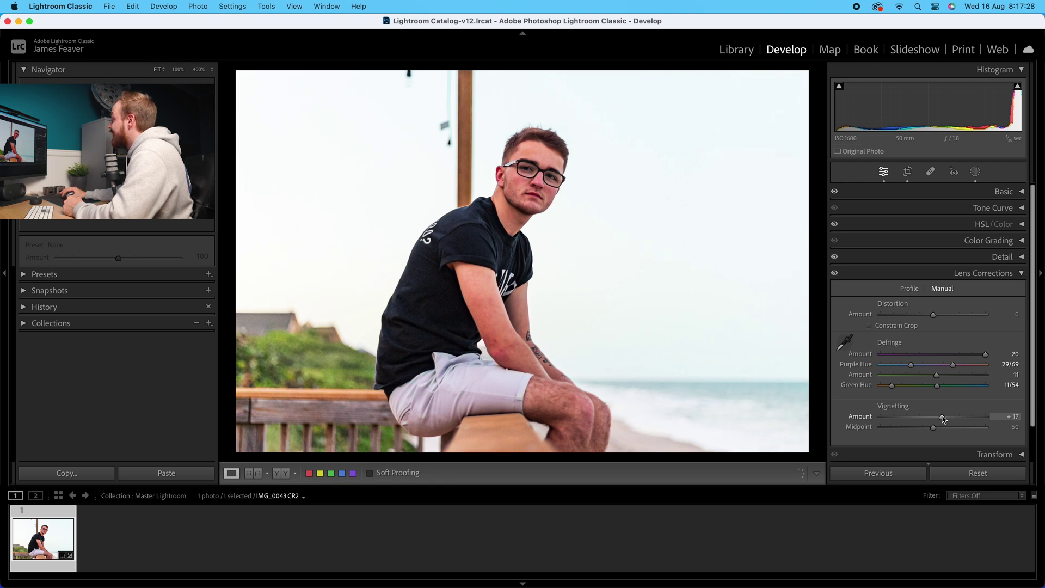
left_click_drag(903, 418, 931, 417)
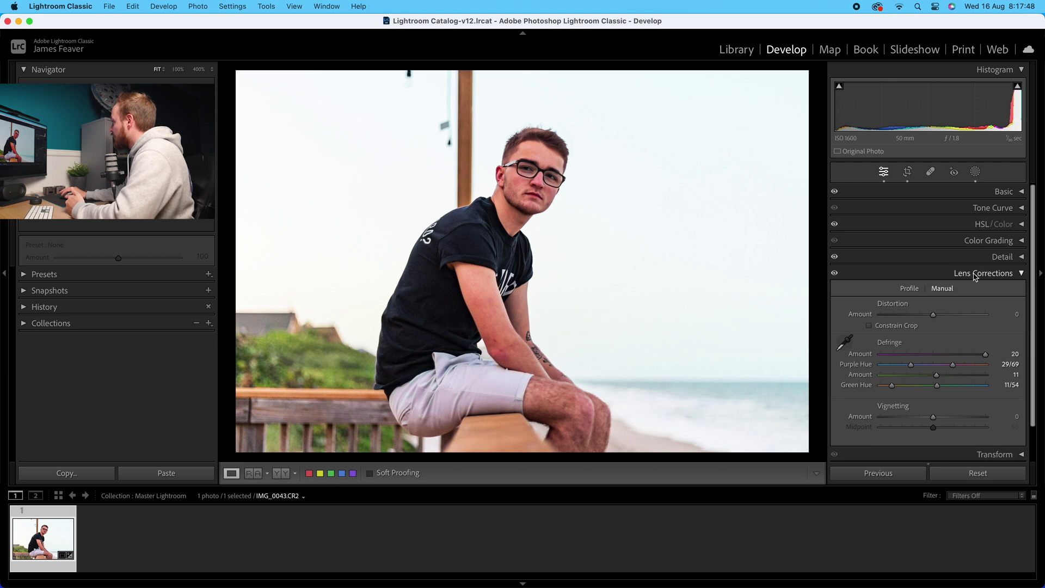
Add a -14 post-crop vignette with Highlight Priority style in the Effects panel
left_click(1009, 275)
left_click(1005, 306)
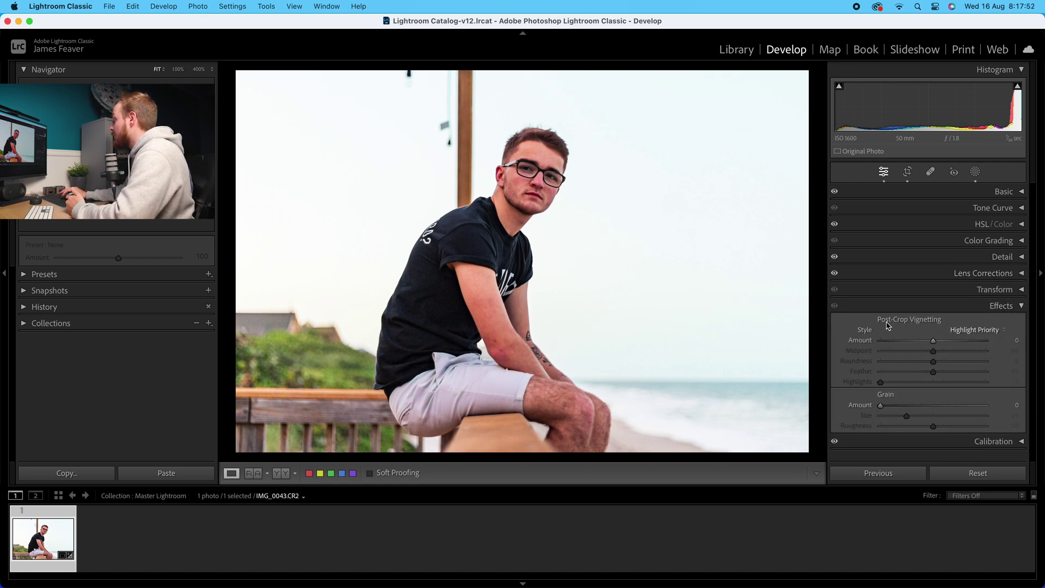
left_click_drag(933, 341, 927, 342)
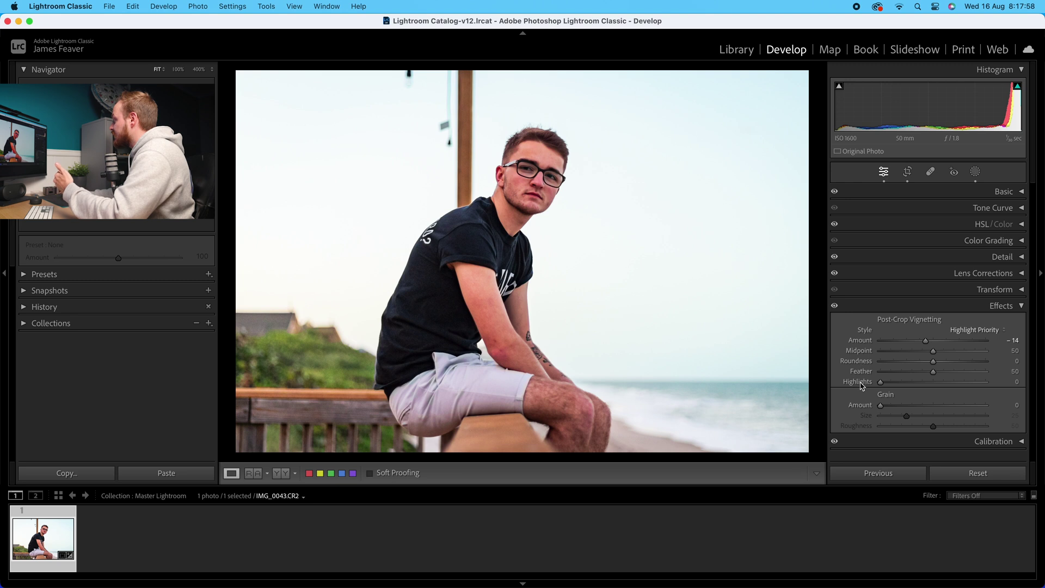
left_click(974, 330)
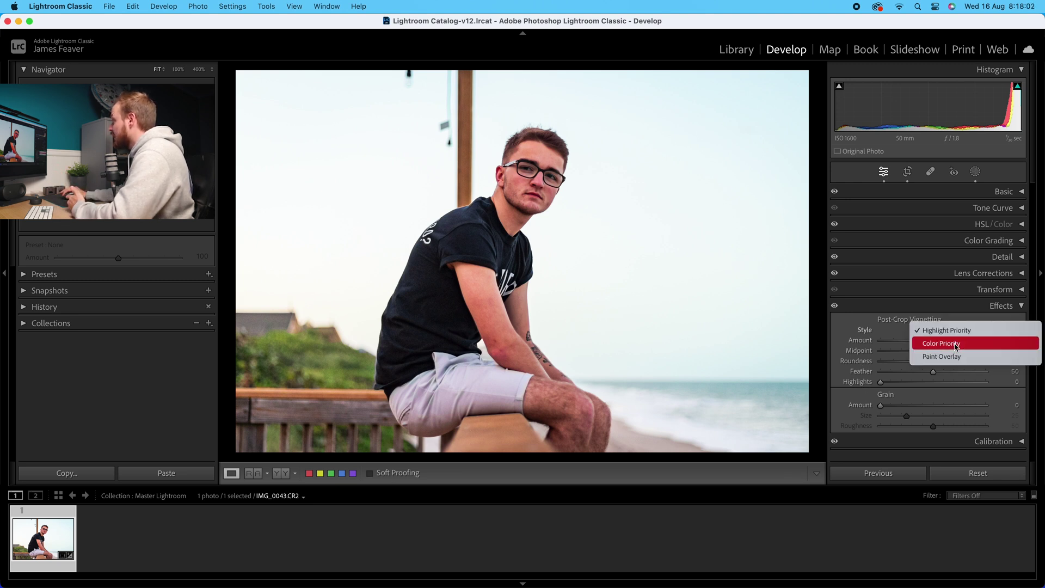
left_click(948, 332)
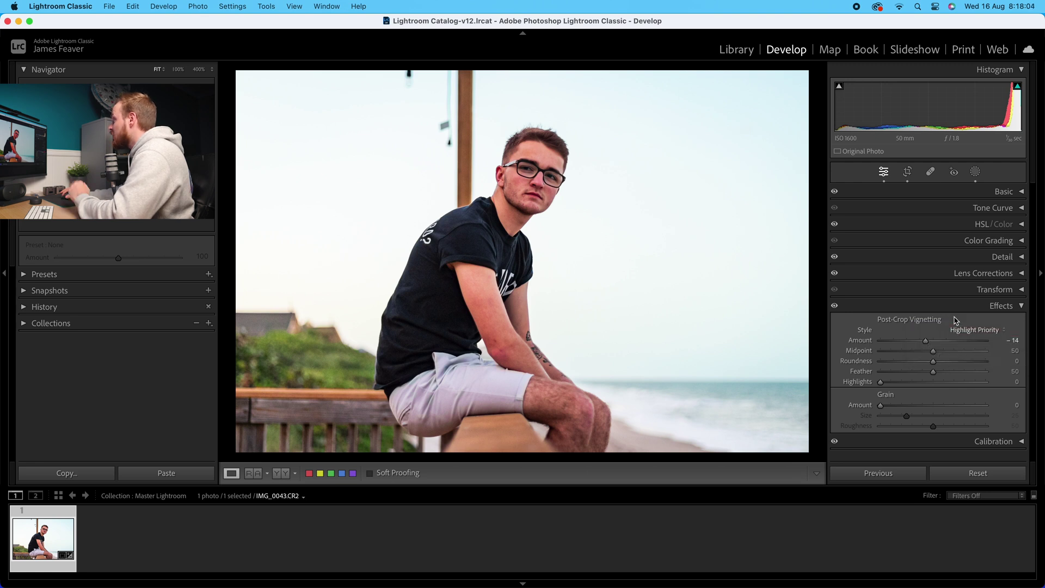
left_click(1022, 306)
left_click(1021, 272)
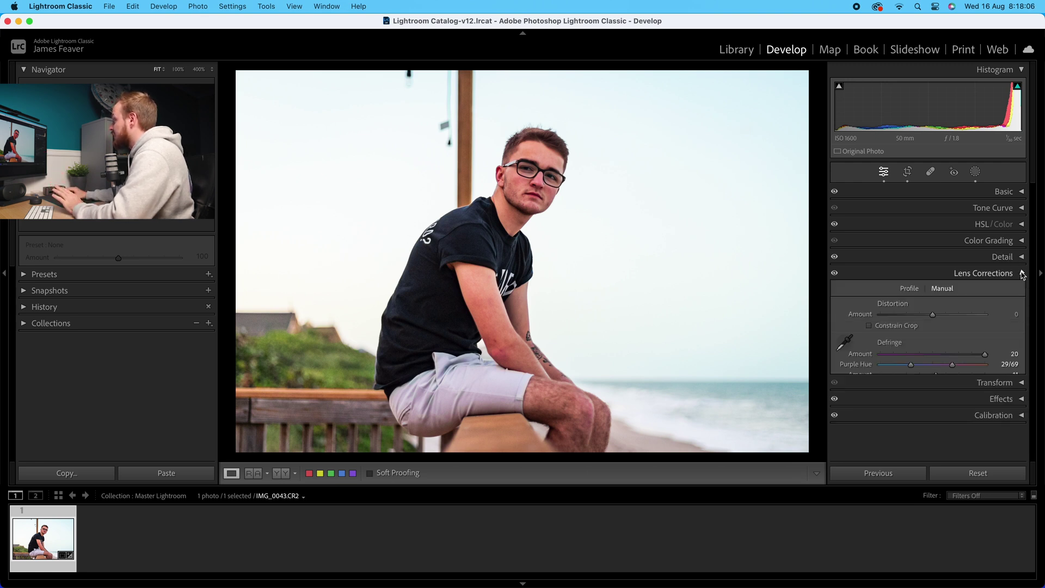
mouse_move(985, 316)
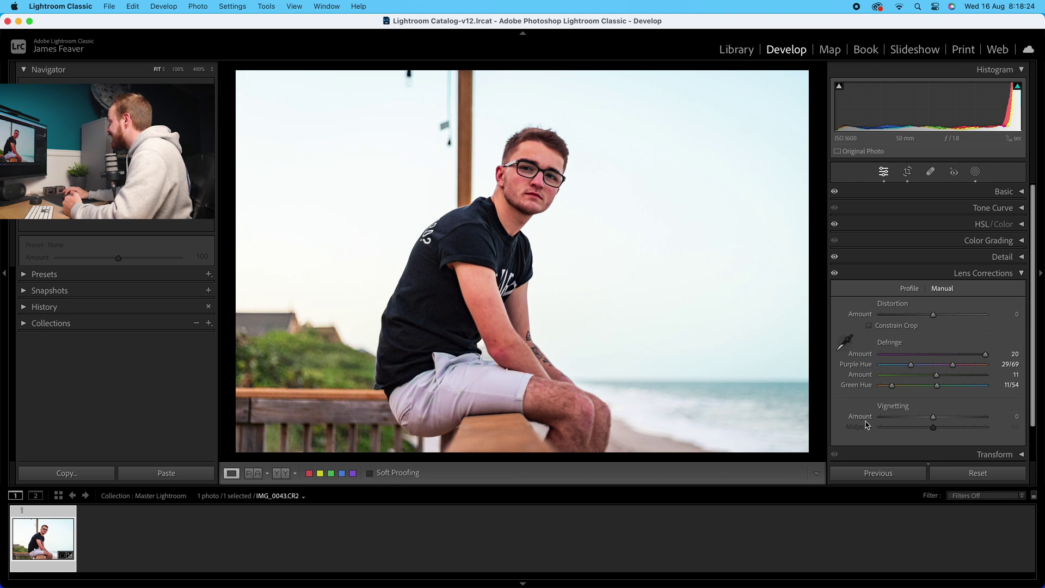
mouse_move(931, 417)
left_mouse_down()
mouse_move(947, 418)
mouse_move(913, 419)
mouse_move(979, 418)
mouse_move(886, 418)
mouse_move(936, 418)
left_mouse_up()
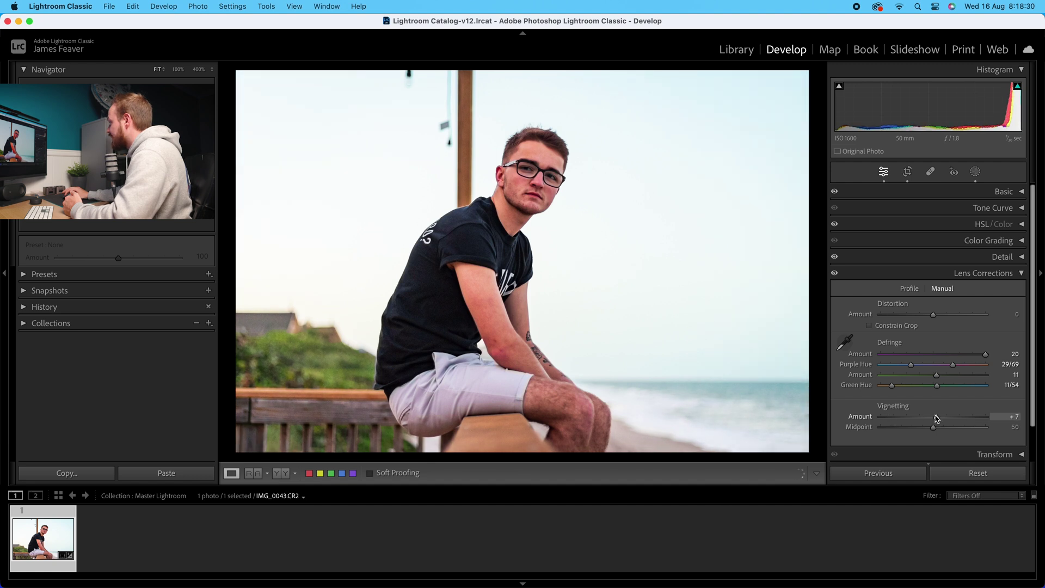
left_click_drag(914, 318, 914, 318)
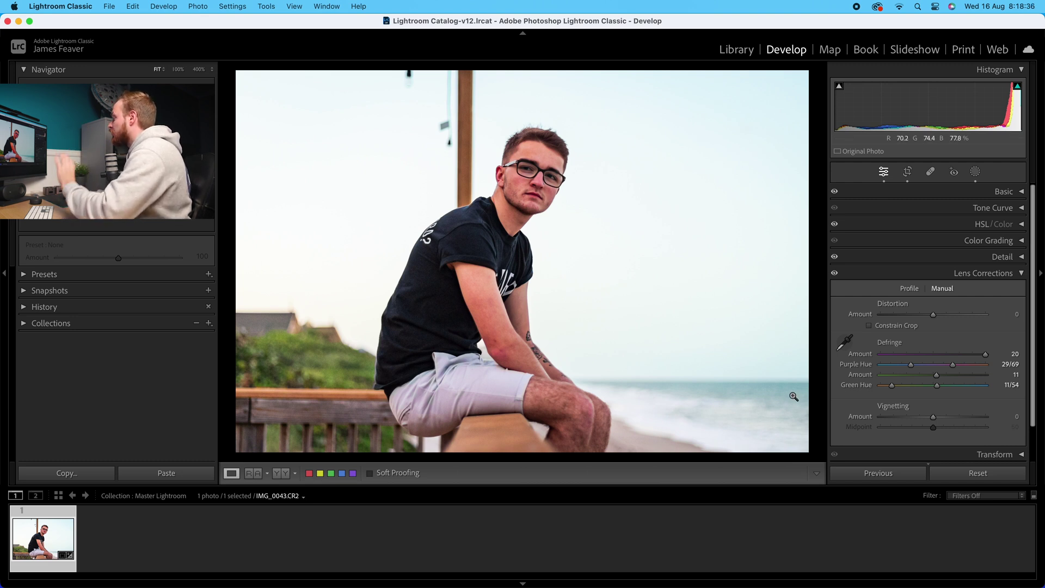
Try a negative manual distortion, reset it to 0, and bring back the lens Profile settings
left_click(934, 316)
left_click_drag(935, 316, 911, 315)
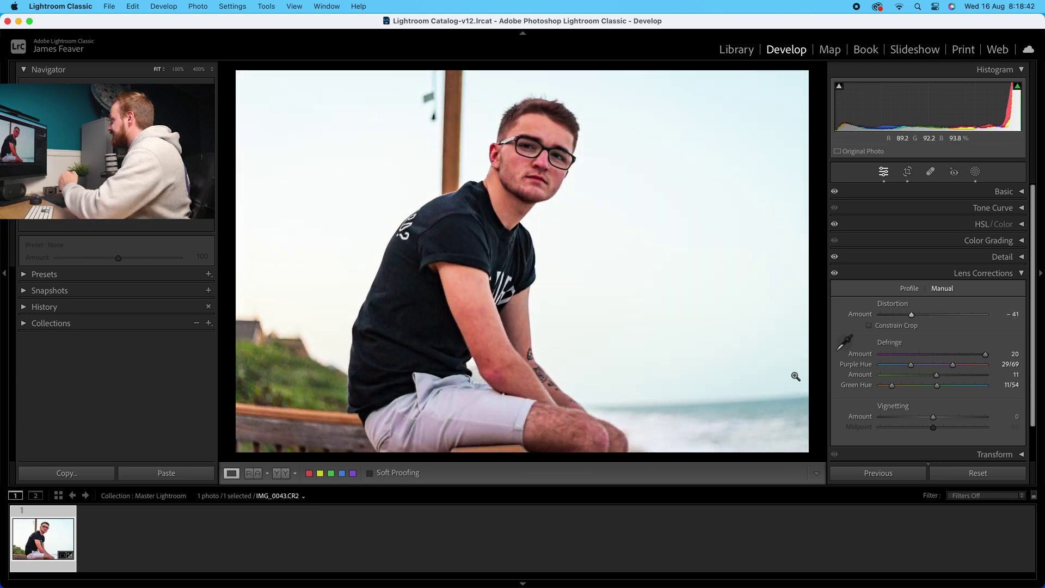
left_click(918, 321)
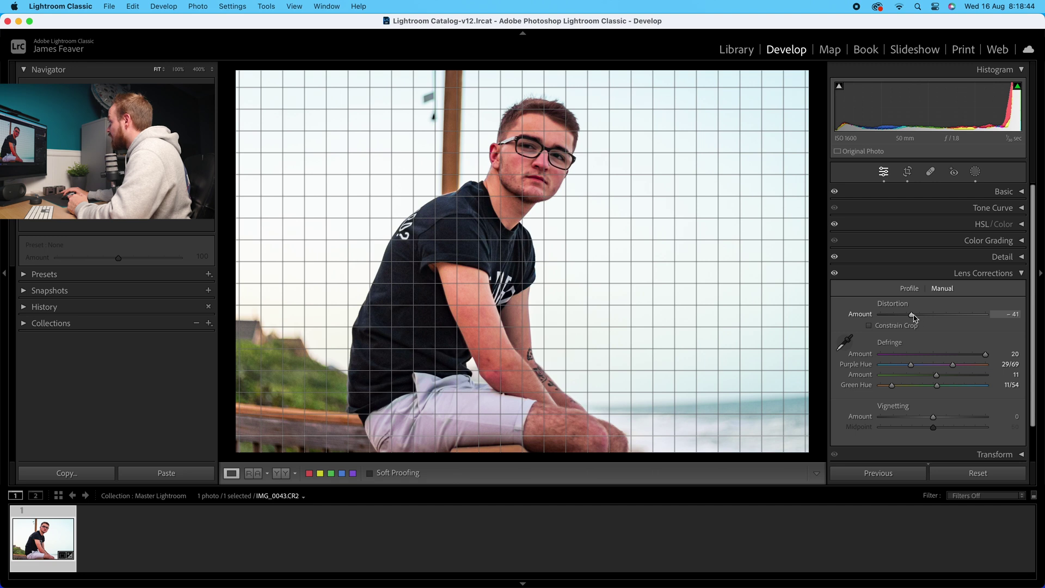
double_click(913, 315)
left_click(916, 290)
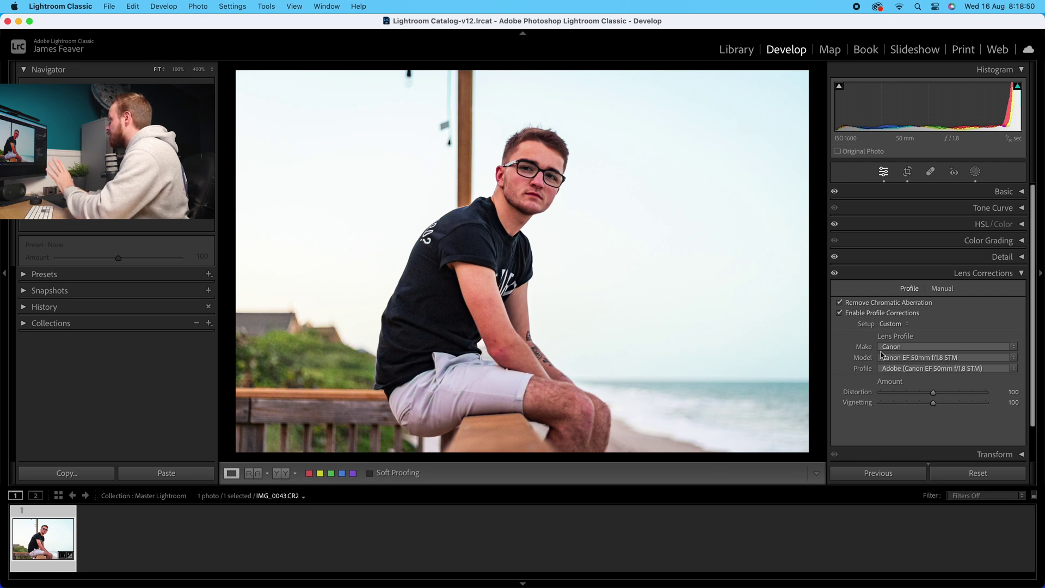
left_click(842, 316)
left_click(842, 315)
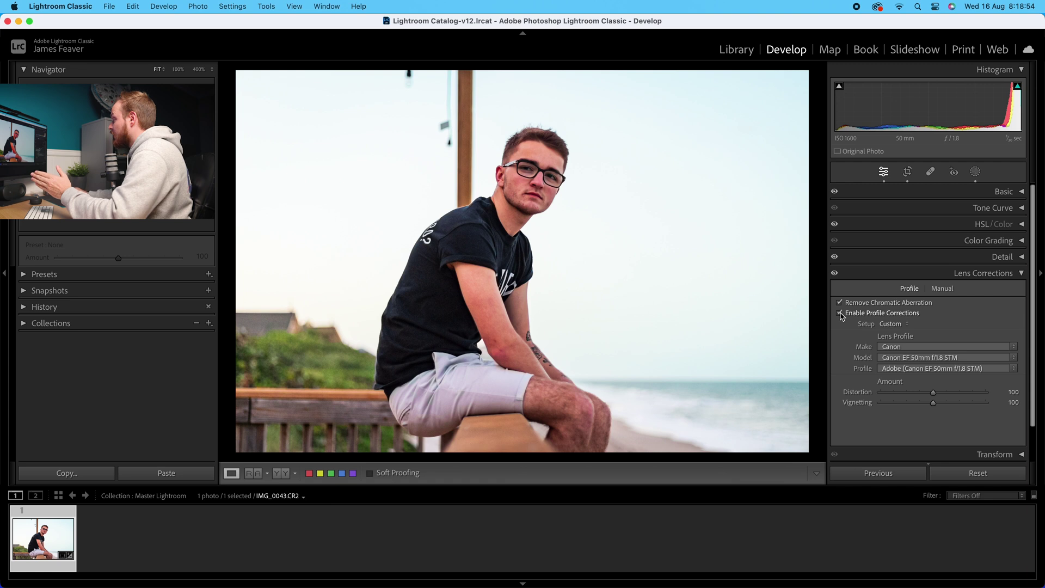